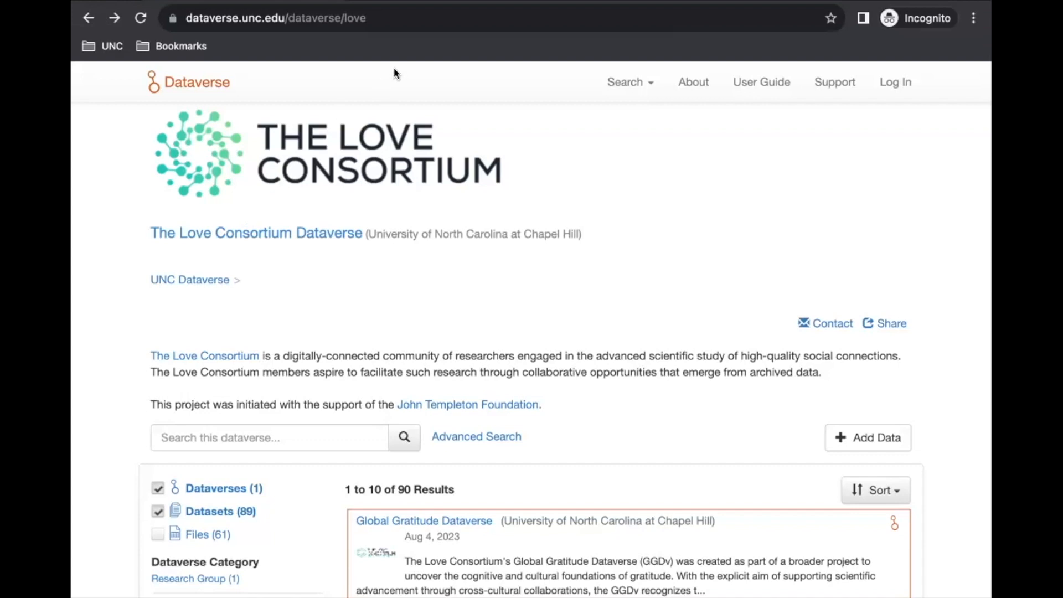
# Open the Dataverse log-in page and choose Batman University as the institution
pyautogui.click(375, 16)
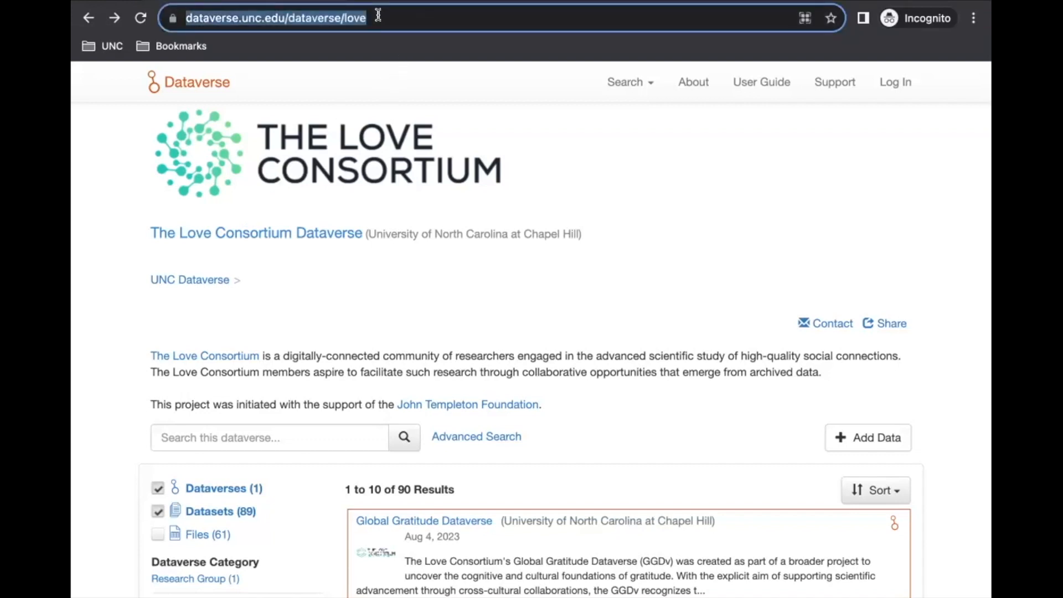
pyautogui.click(898, 83)
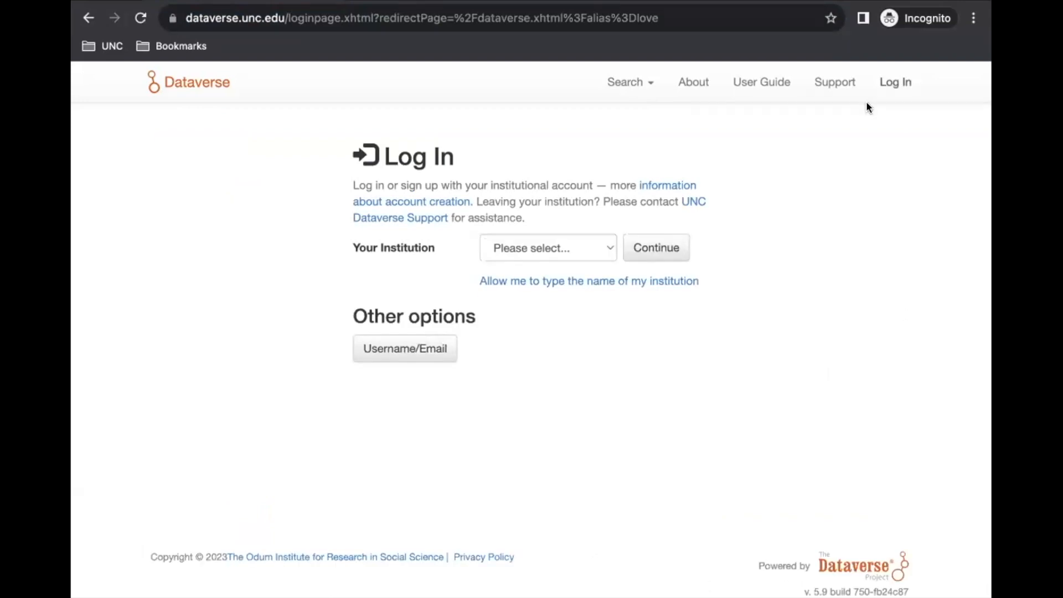
pyautogui.click(607, 248)
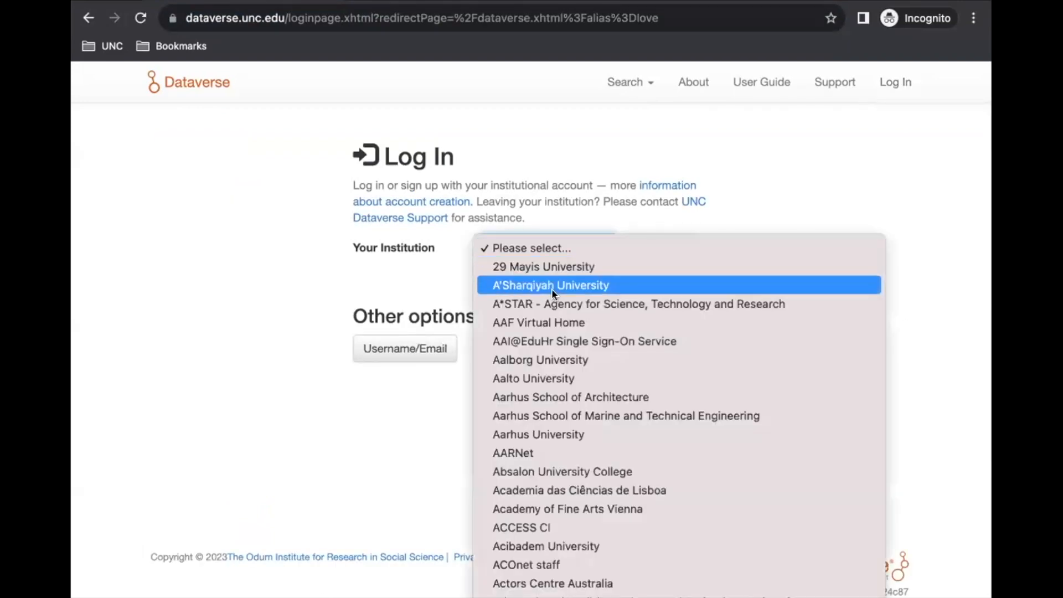
pyautogui.scroll(-6, 552, 291)
pyautogui.scroll(-20, 552, 288)
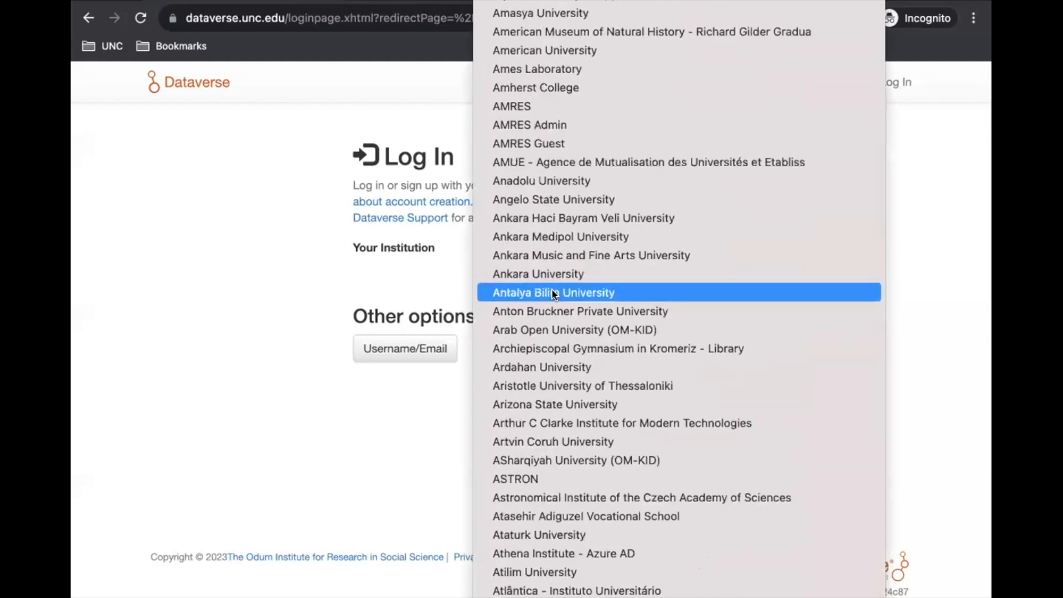
pyautogui.click(552, 293)
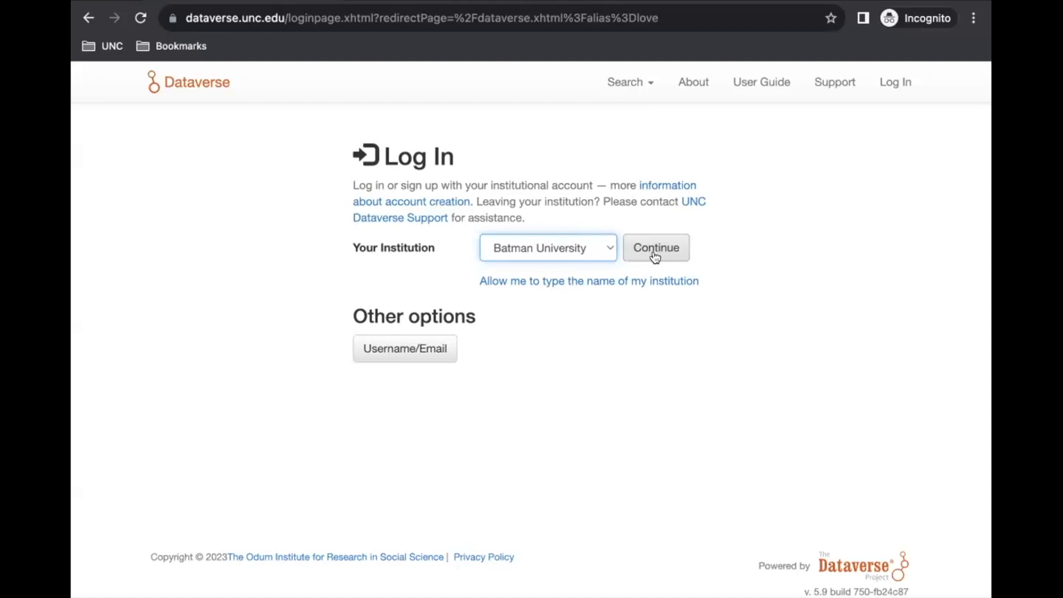
pyautogui.click(608, 248)
pyautogui.scroll(-5, 587, 248)
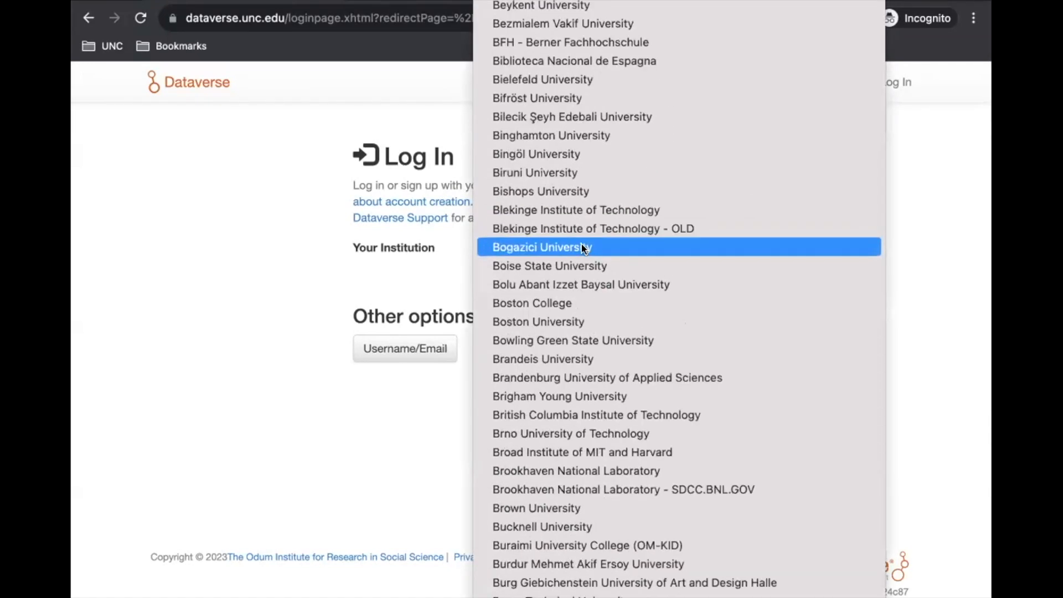
pyautogui.scroll(10, 582, 247)
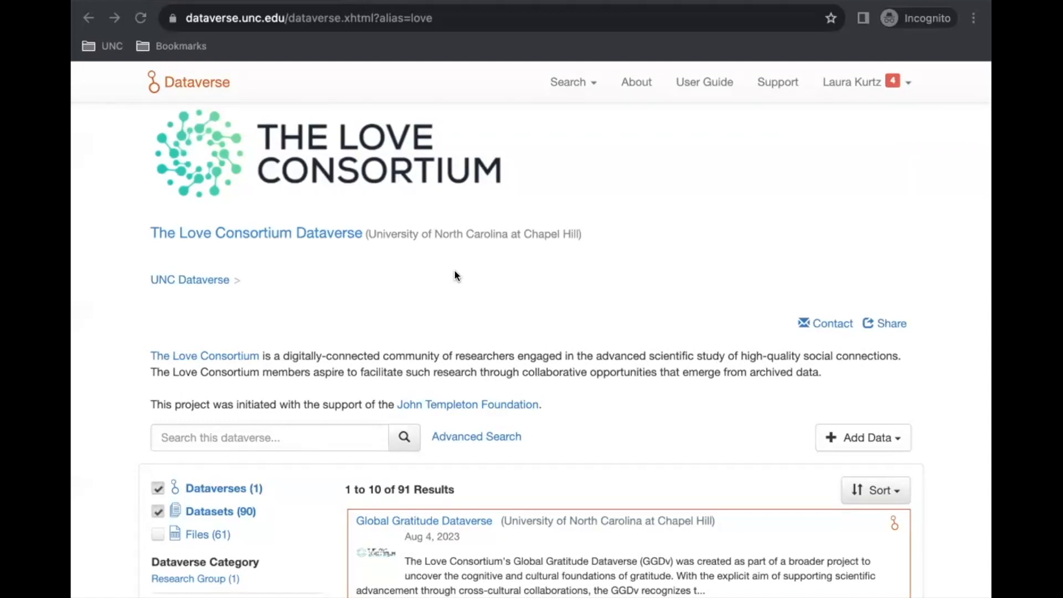
# Show the options for adding data in The Love Consortium Dataverse and in its Global Gratitude Dataverse
pyautogui.click(879, 439)
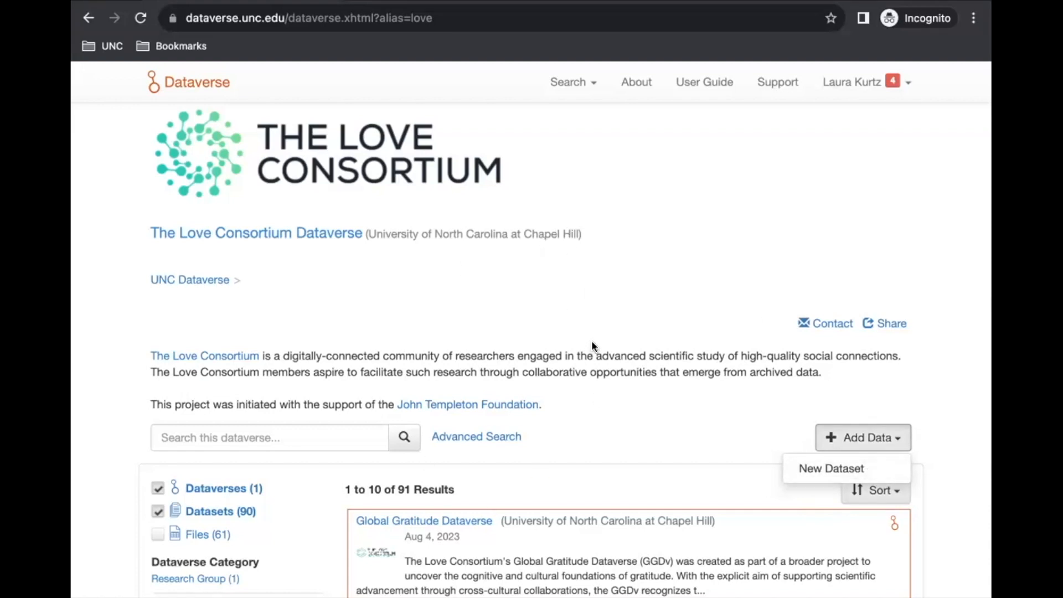
pyautogui.click(608, 324)
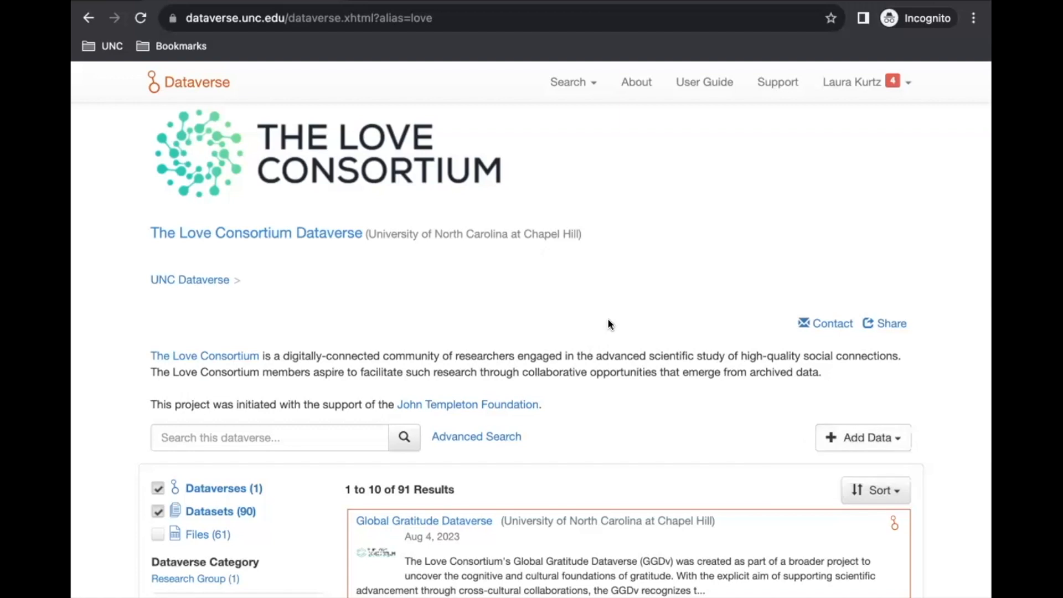
pyautogui.click(420, 524)
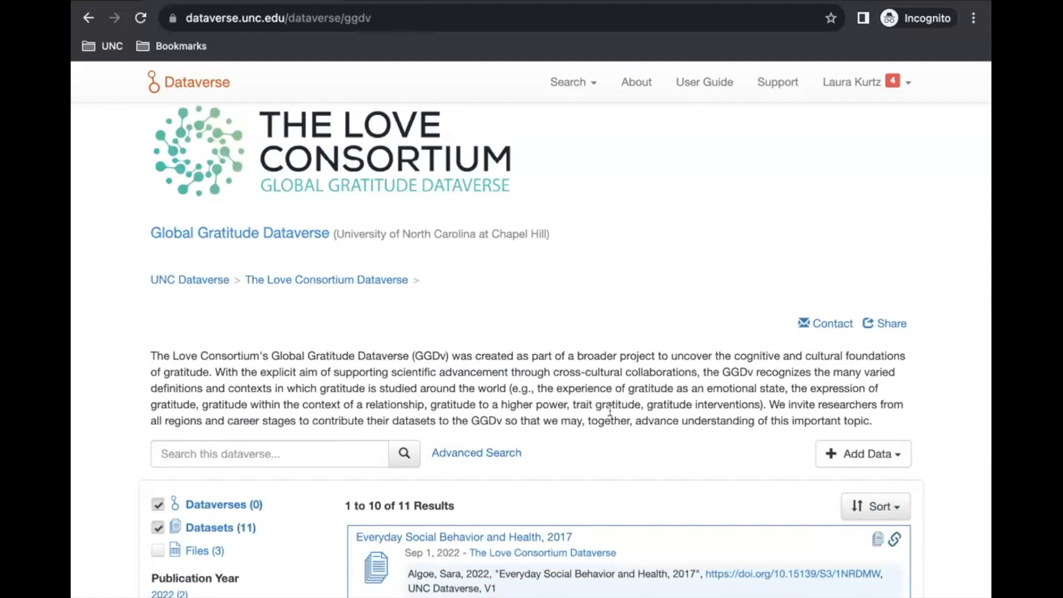
pyautogui.click(879, 456)
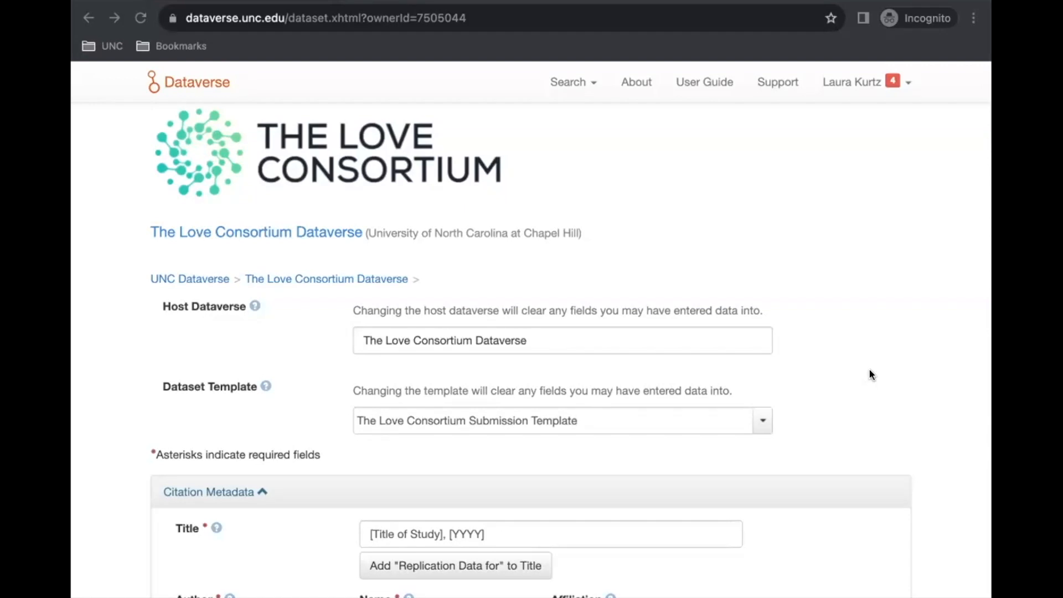
# Examine the title, author, contact and description fields in the new dataset's citation metadata
pyautogui.scroll(-5, 870, 374)
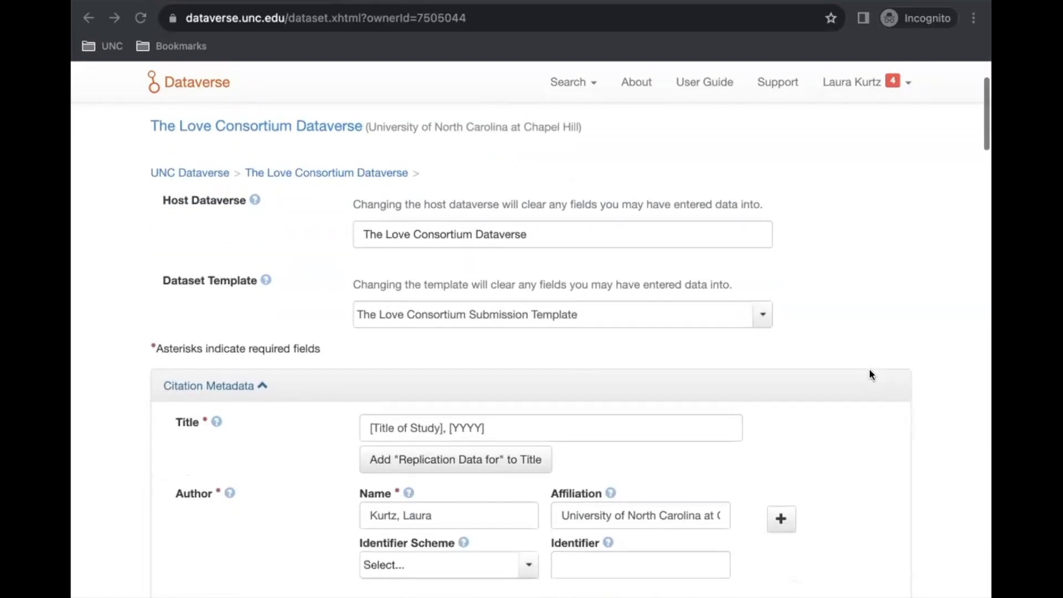
pyautogui.scroll(-1, 870, 375)
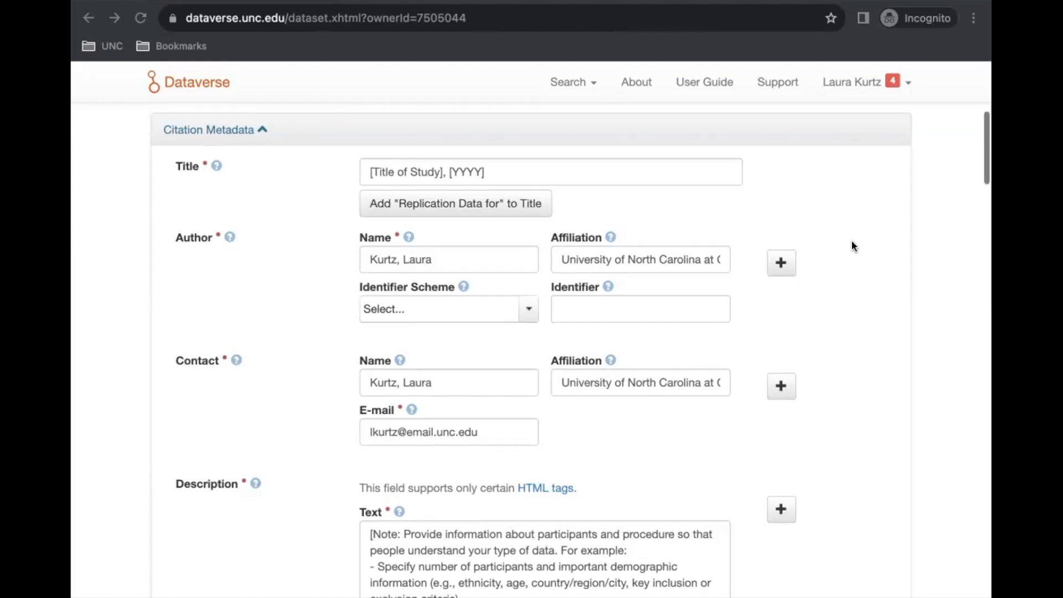
pyautogui.scroll(-3, 852, 241)
pyautogui.scroll(-1, 852, 241)
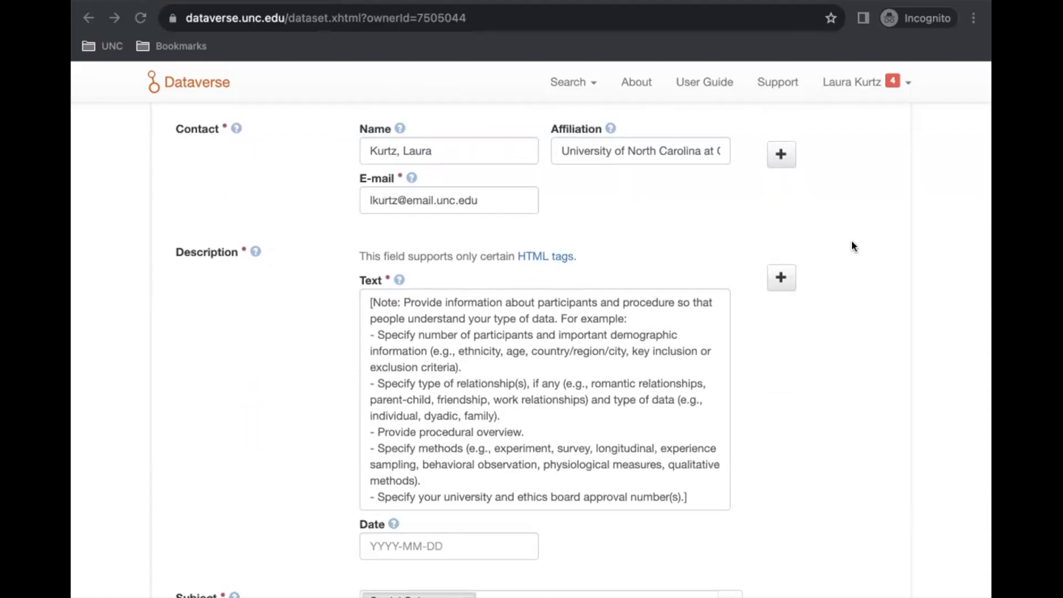
pyautogui.scroll(2, 851, 241)
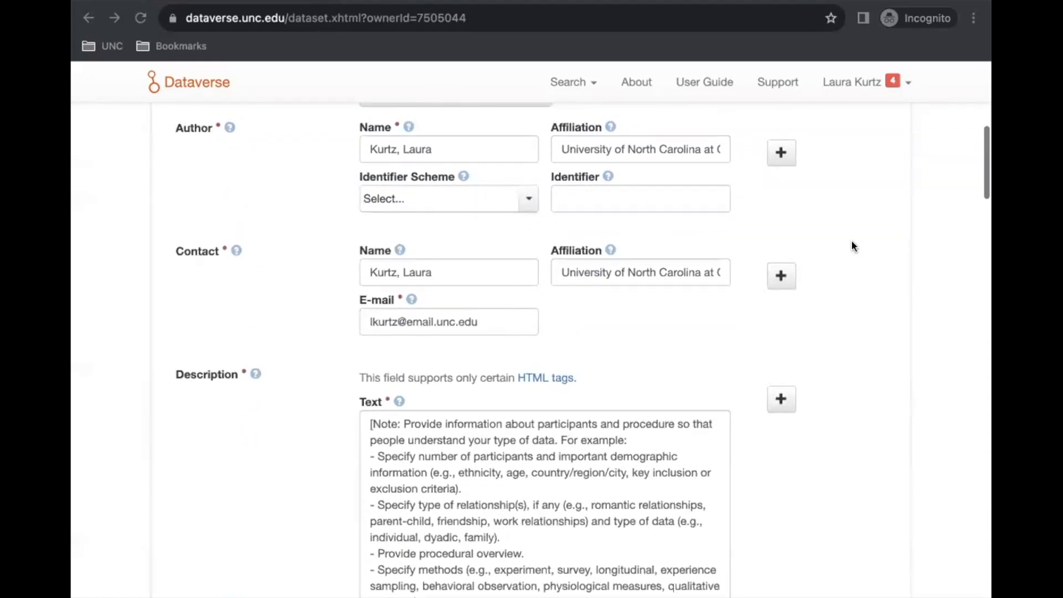
pyautogui.scroll(1, 852, 241)
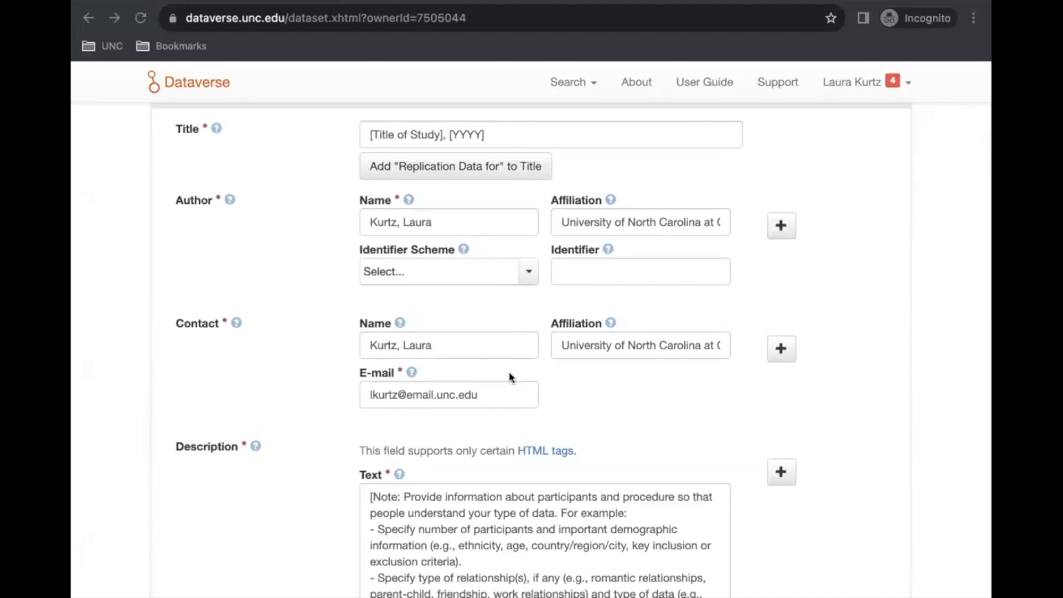
pyautogui.scroll(-3, 811, 320)
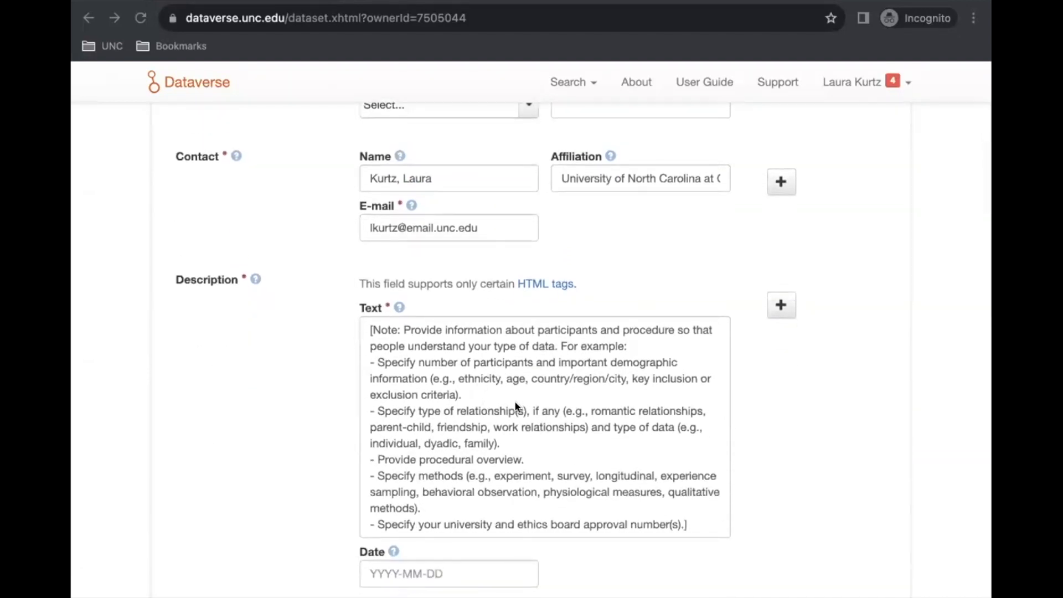
# Examine the subject, keyword, related publication, notes, language, grant, depositor and date fields of the new dataset form
pyautogui.scroll(-5, 629, 378)
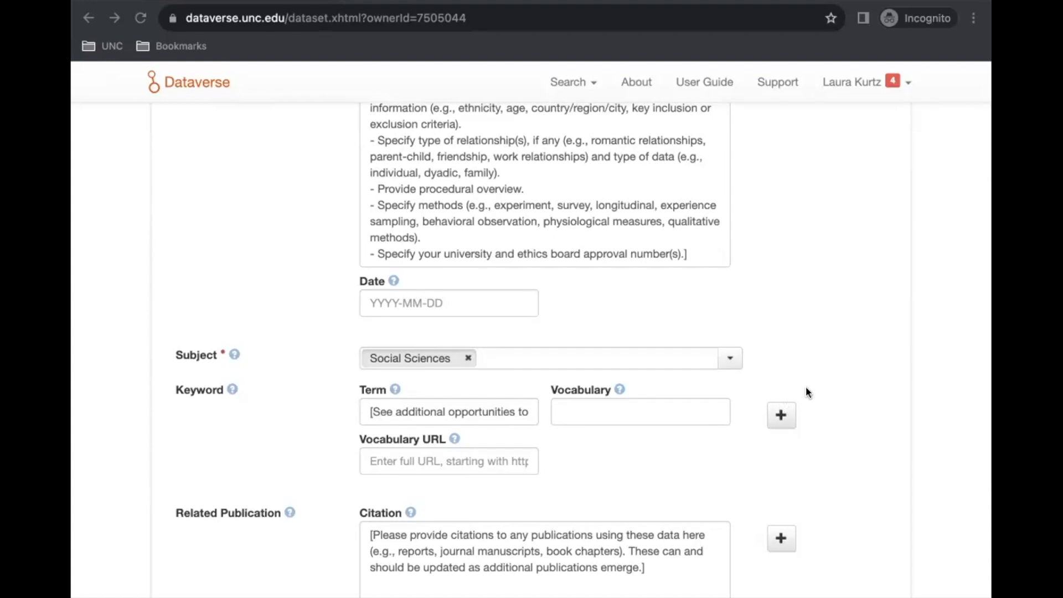
pyautogui.scroll(-3, 806, 387)
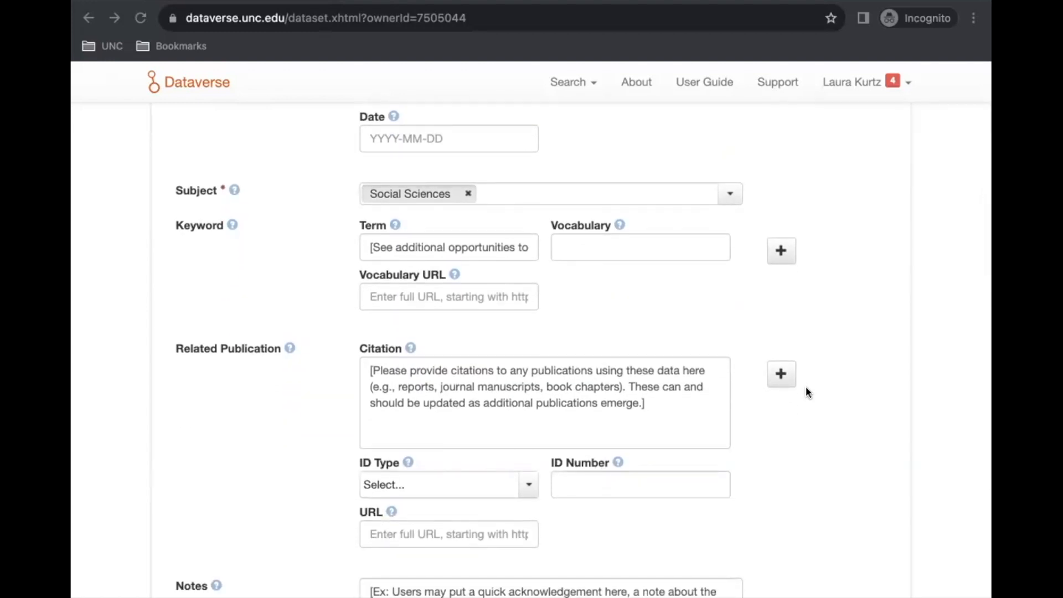
pyautogui.scroll(-3, 807, 388)
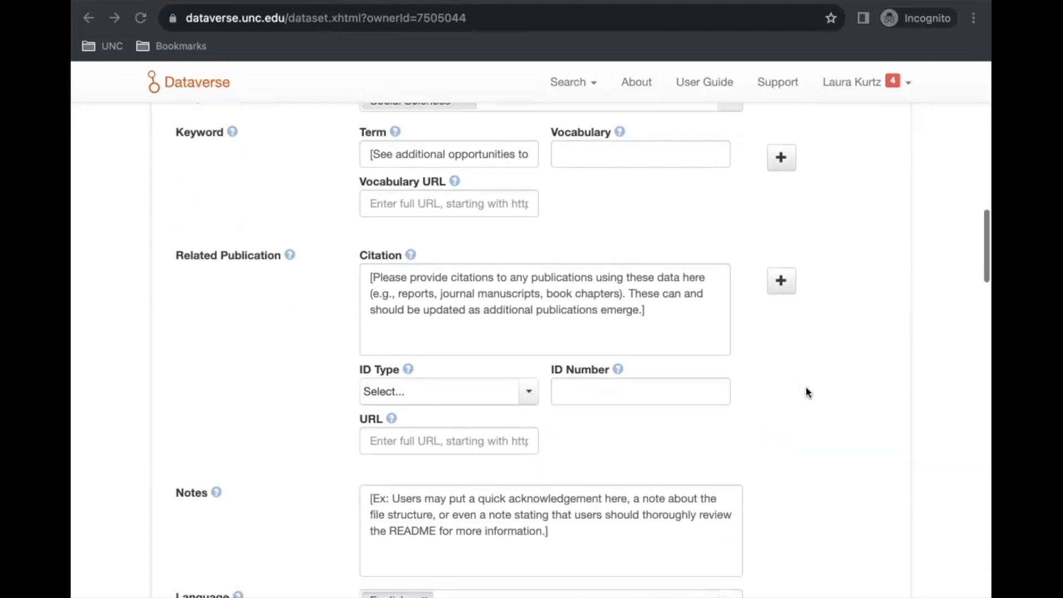
pyautogui.scroll(-1, 806, 392)
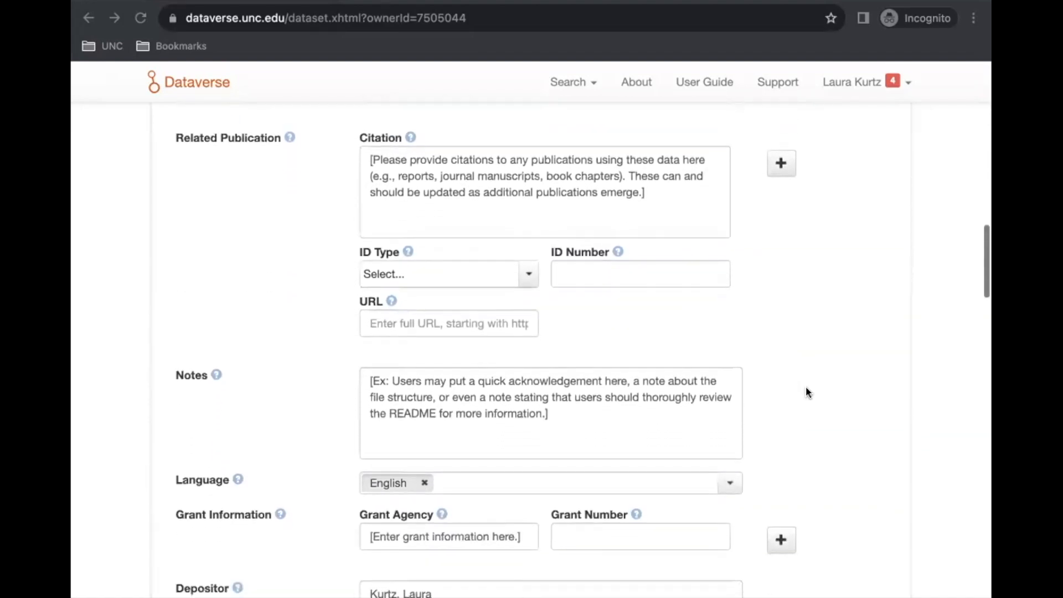
pyautogui.scroll(-1, 807, 389)
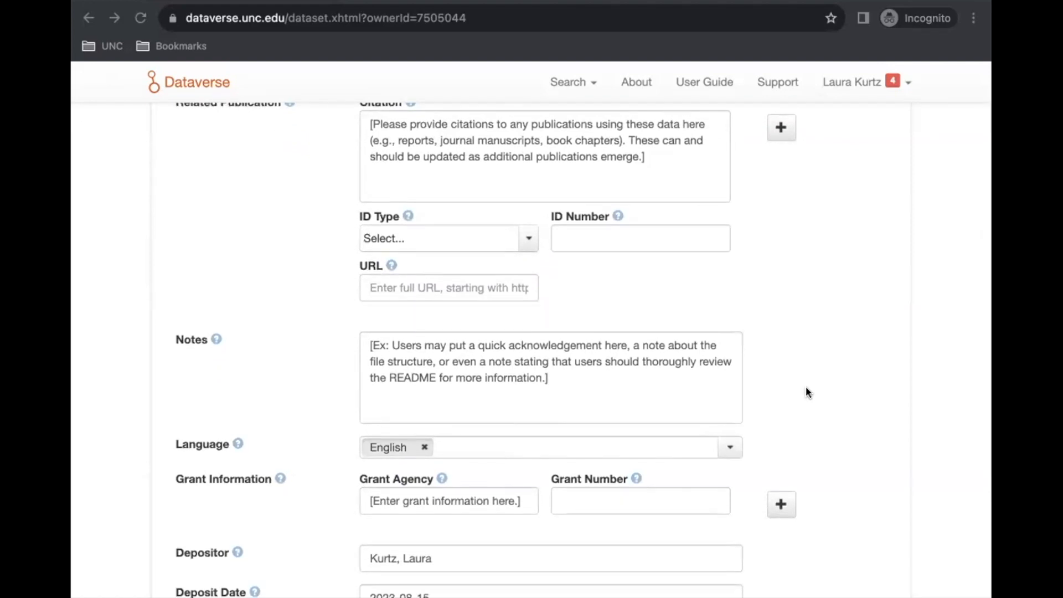
pyautogui.scroll(-4, 806, 392)
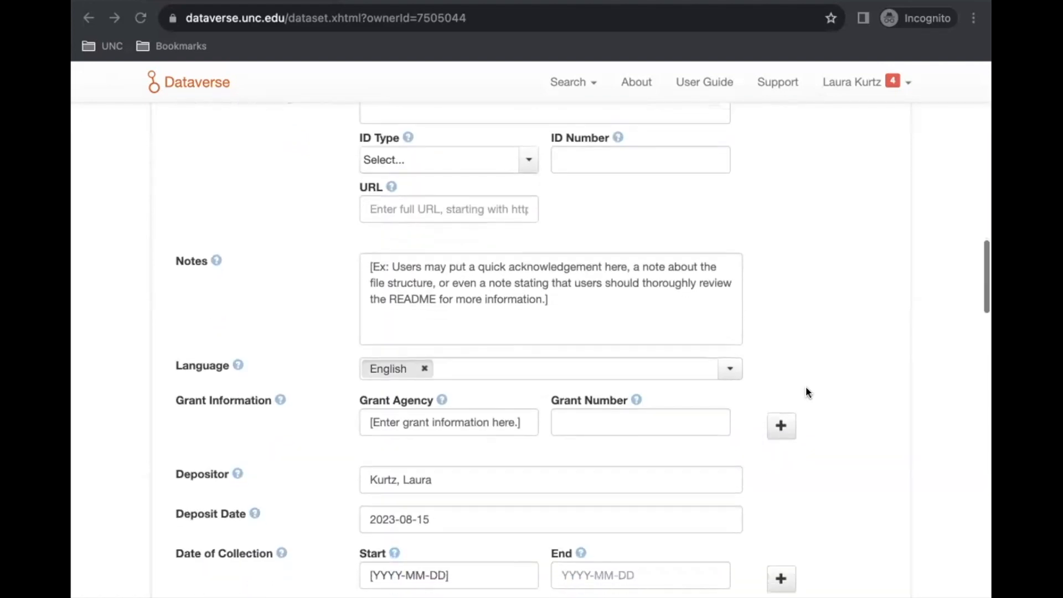
pyautogui.scroll(-1, 805, 386)
# Replace the placeholder text in the related publication's citation with "paper 1"
pyautogui.scroll(1, 817, 311)
pyautogui.scroll(2, 818, 314)
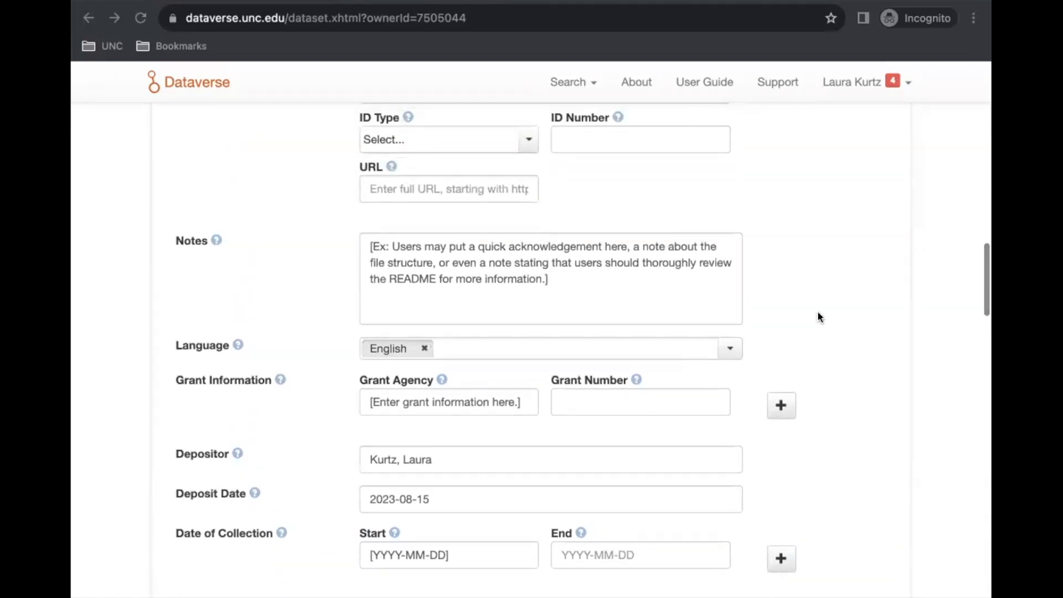
pyautogui.scroll(2, 818, 313)
pyautogui.scroll(2, 818, 313)
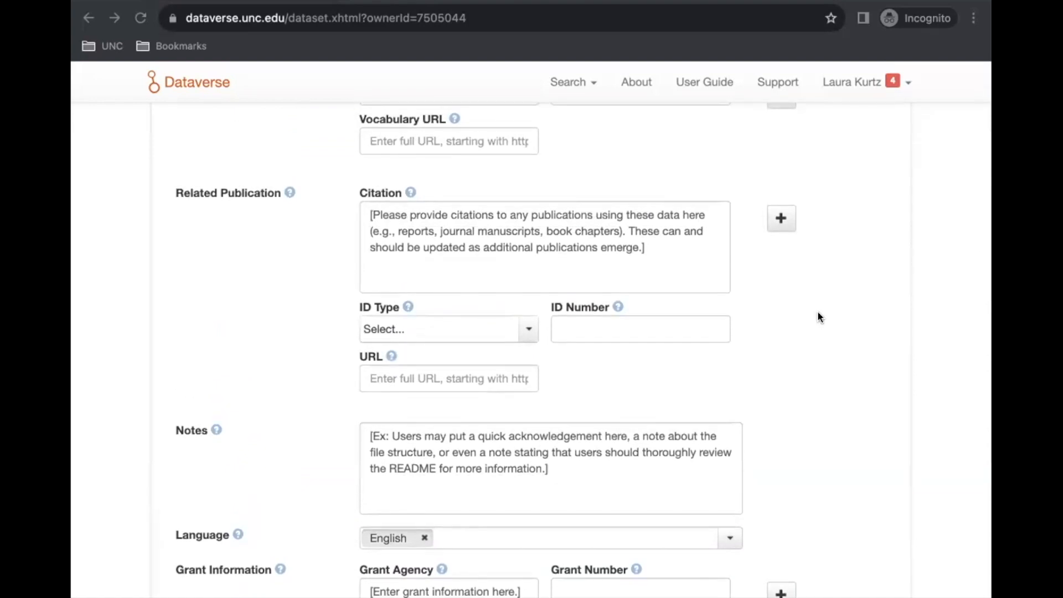
pyautogui.scroll(2, 817, 311)
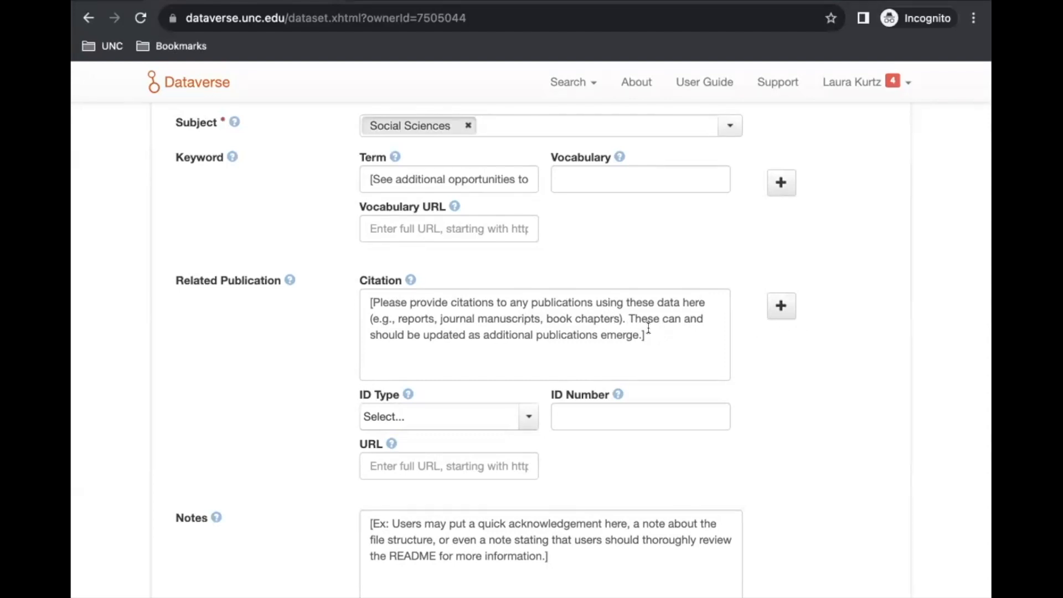
pyautogui.moveTo(656, 330); pyautogui.dragTo(373, 263)
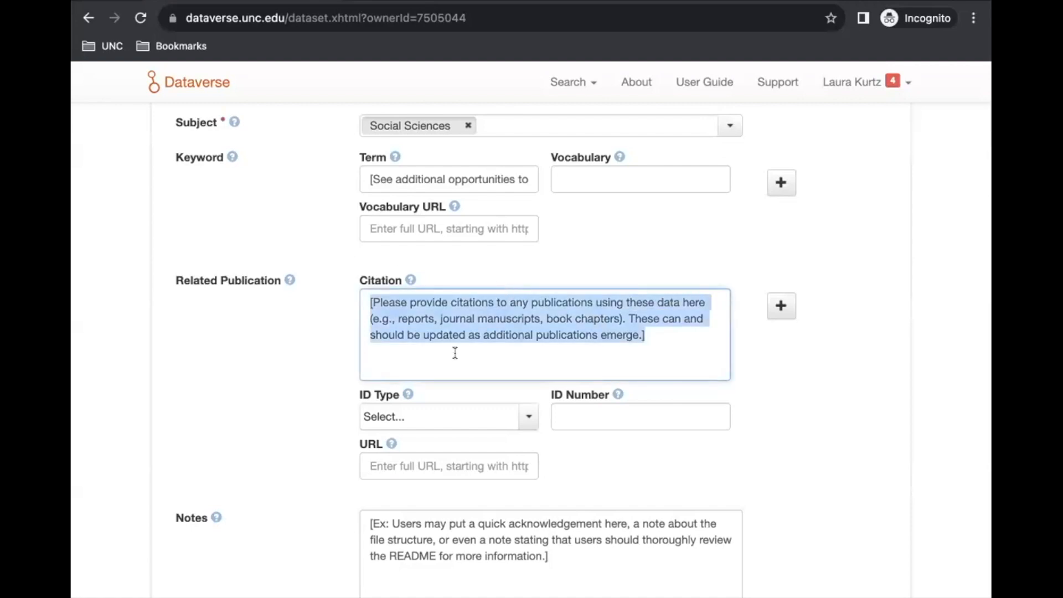
pyautogui.write('paper 1')
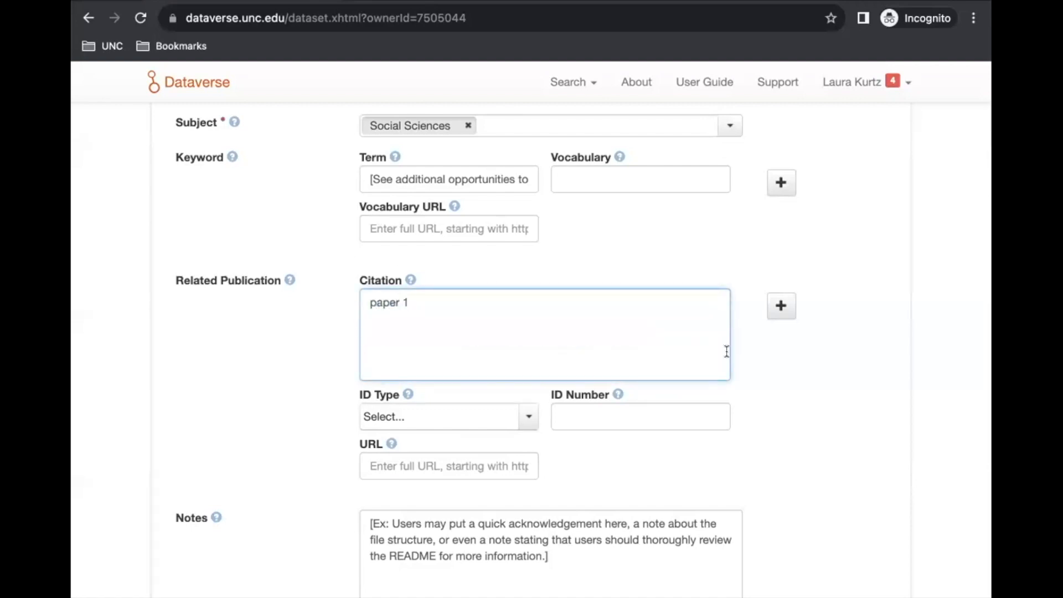
# Add a second related publication with the citation "paper 2", plus an empty third publication entry
pyautogui.click(781, 306)
pyautogui.click(781, 306)
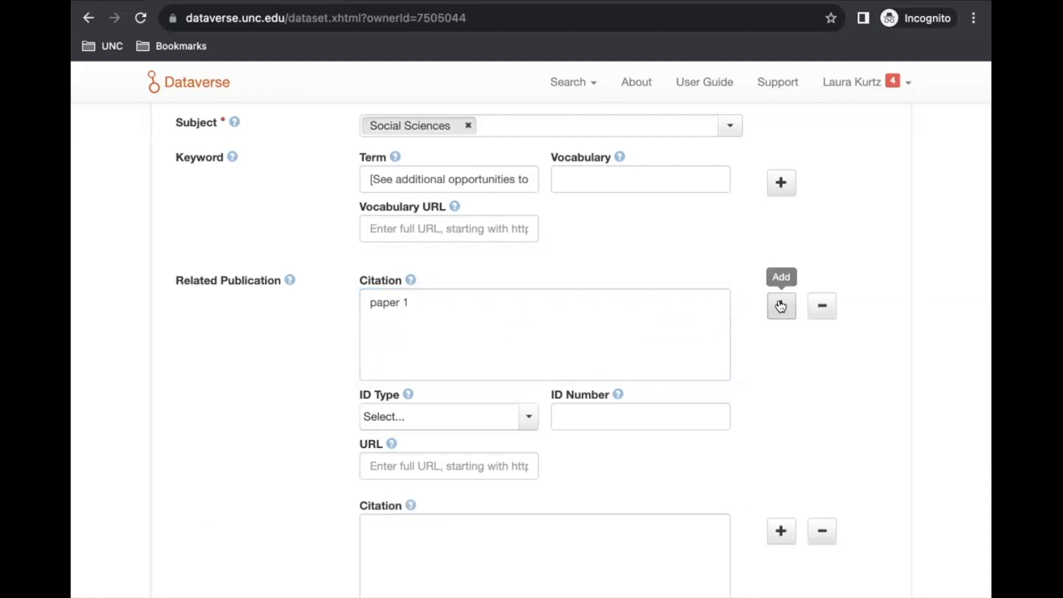
pyautogui.click(406, 530)
pyautogui.write('paper 2')
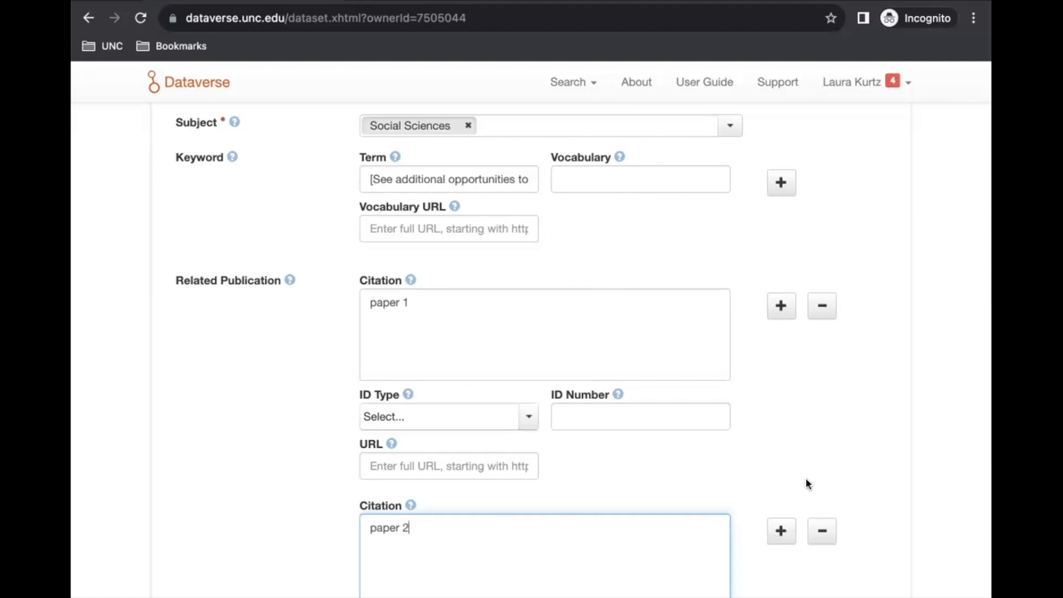
pyautogui.click(781, 531)
pyautogui.scroll(-3, 775, 451)
pyautogui.scroll(-3, 775, 453)
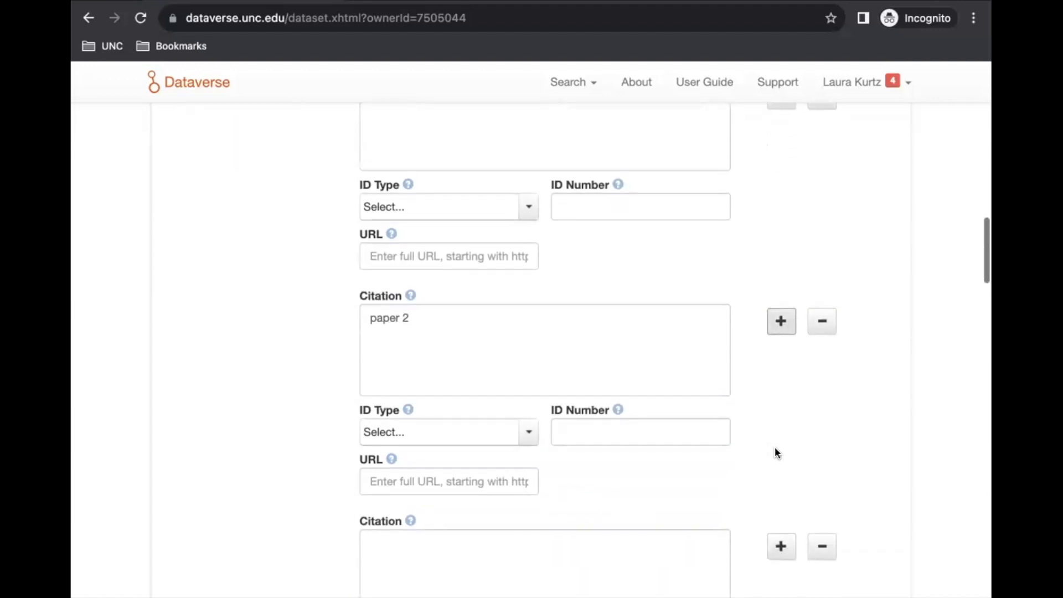
# Add an empty second author entry to the dataset's citation metadata
pyautogui.scroll(4, 773, 437)
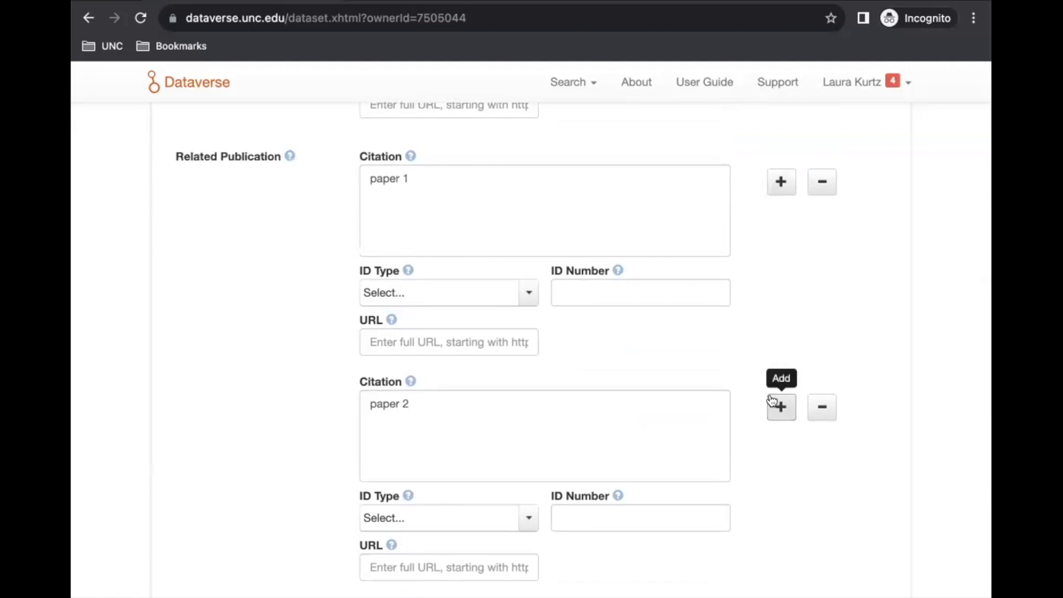
pyautogui.scroll(10, 786, 366)
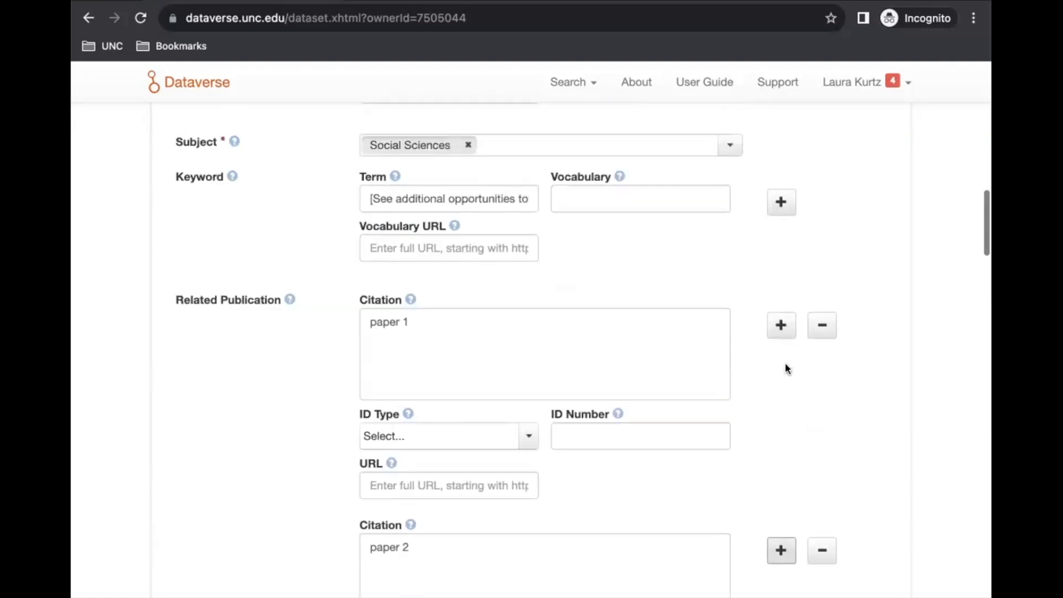
pyautogui.scroll(9, 785, 363)
pyautogui.scroll(-3, 785, 363)
pyautogui.scroll(-2, 785, 362)
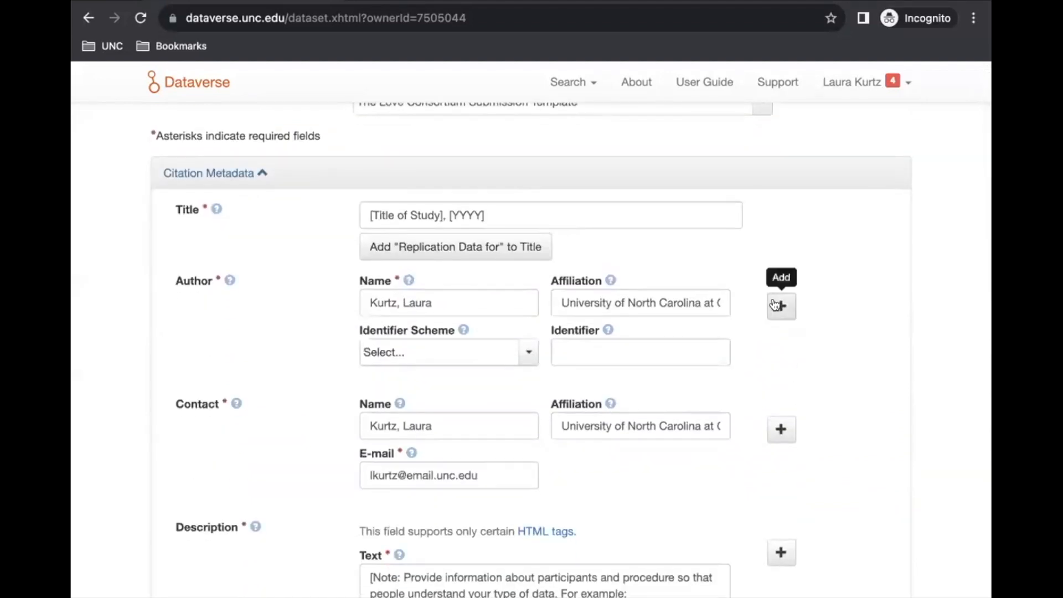
pyautogui.click(775, 305)
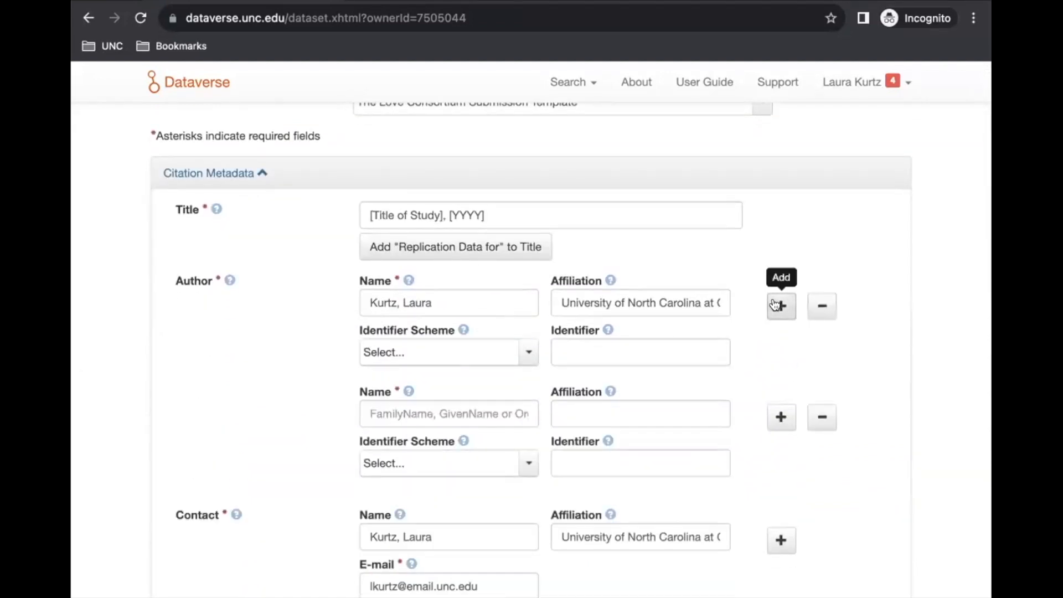
# Add an empty second contact entry to the dataset's citation metadata
pyautogui.scroll(-2, 785, 482)
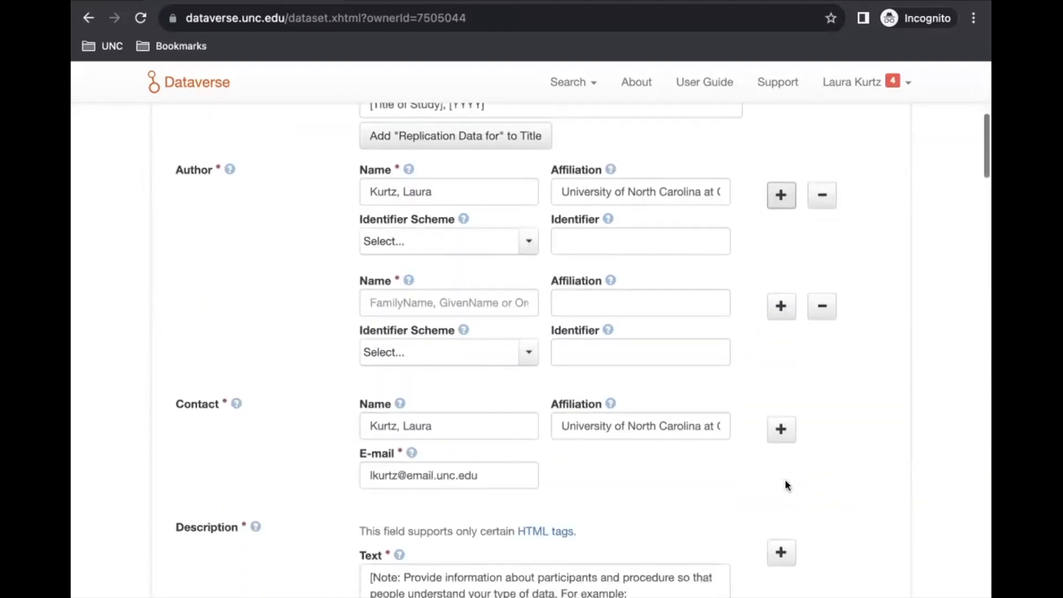
pyautogui.click(781, 429)
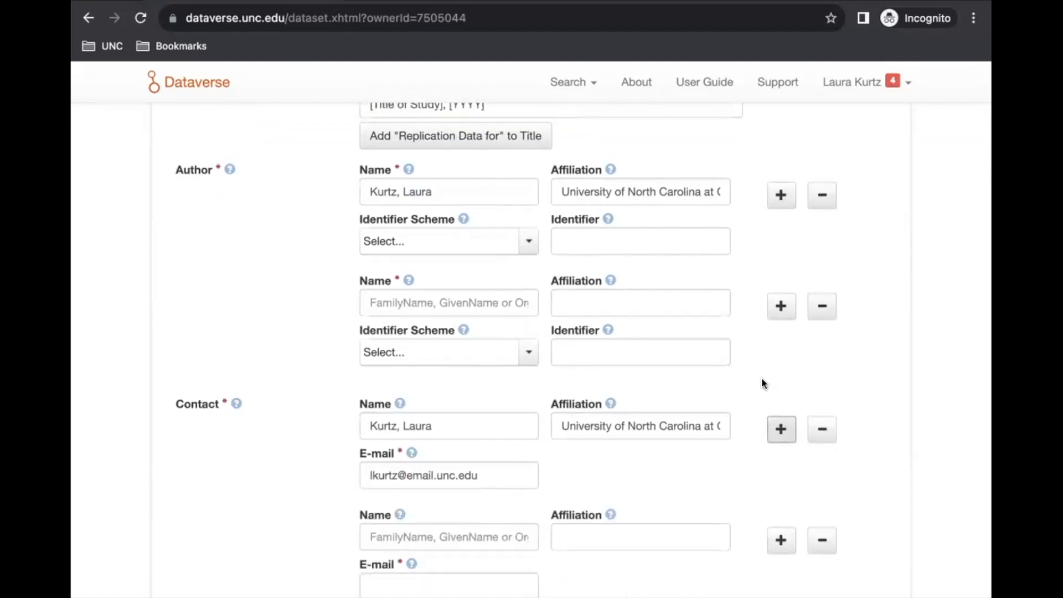
pyautogui.scroll(-1, 747, 381)
pyautogui.scroll(-1, 748, 381)
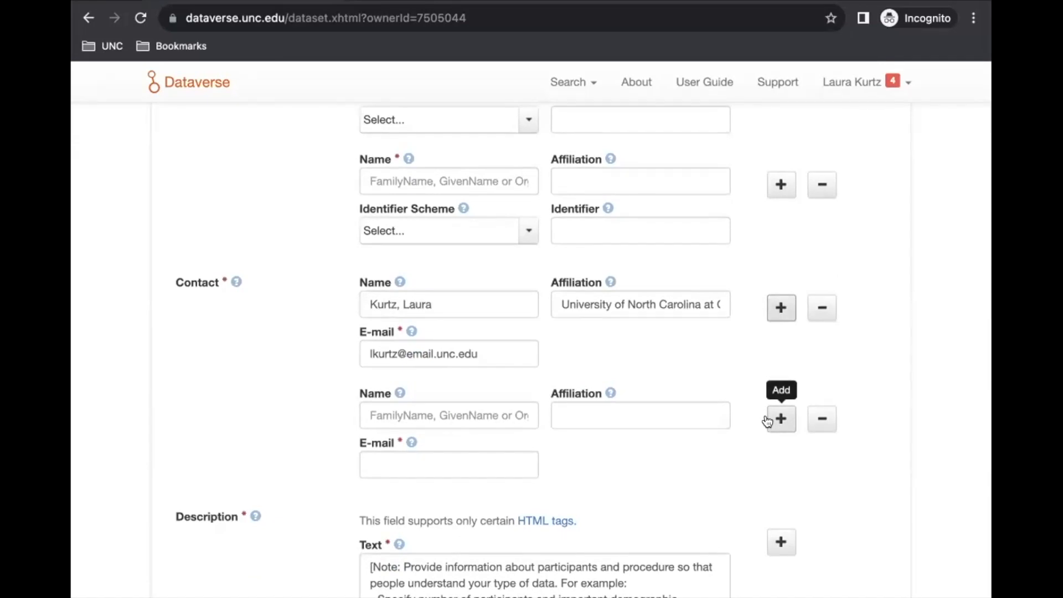
# Read the description field's template guidance on participants, procedure and ethics approval, along with its help tip
pyautogui.scroll(-5, 762, 343)
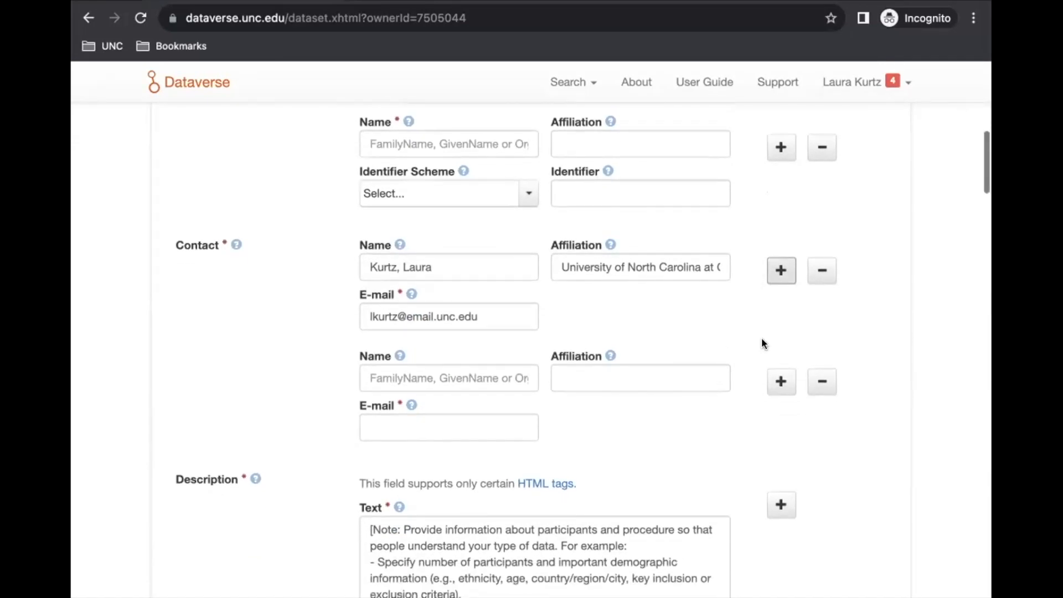
pyautogui.click(569, 353)
pyautogui.moveTo(361, 297); pyautogui.dragTo(698, 491)
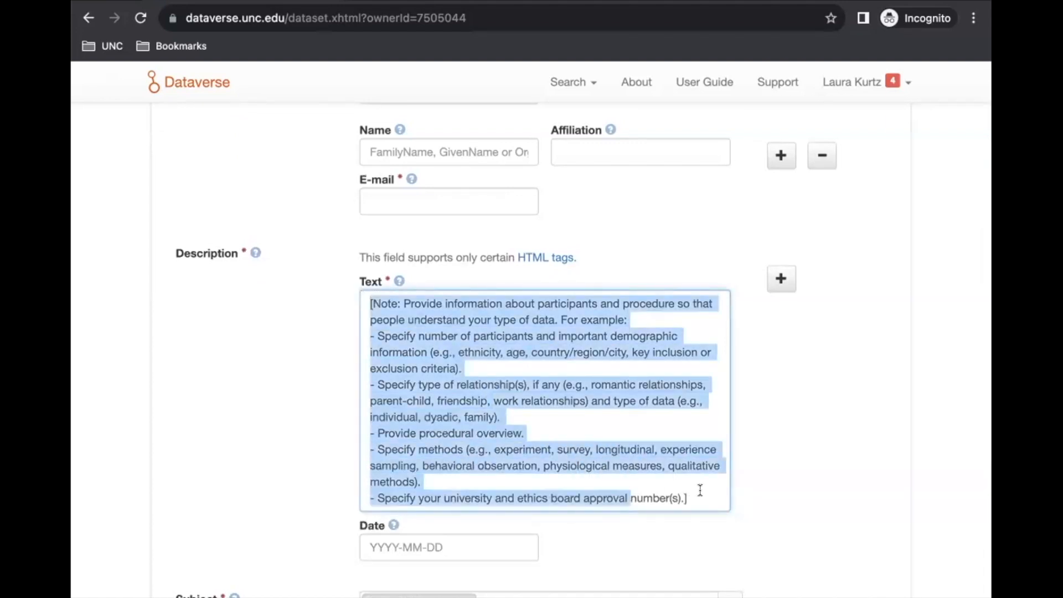
pyautogui.click(698, 491)
pyautogui.moveTo(254, 253)
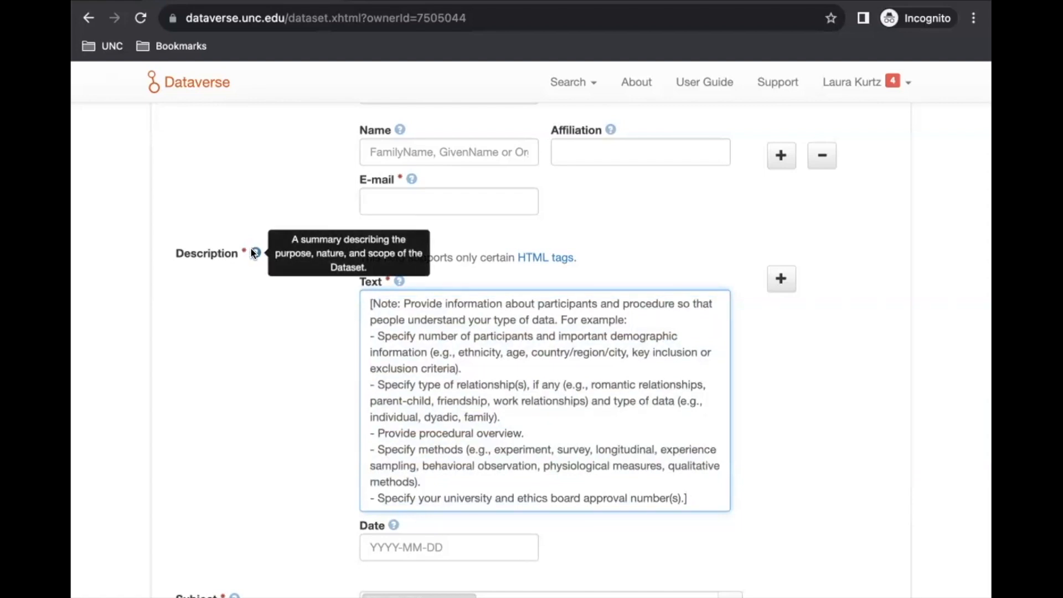
# Examine the remaining citation fields and the geospatial and social science metadata sections, continuing to The Love Consortium Metadata
pyautogui.scroll(-2, 822, 350)
pyautogui.scroll(-10, 821, 350)
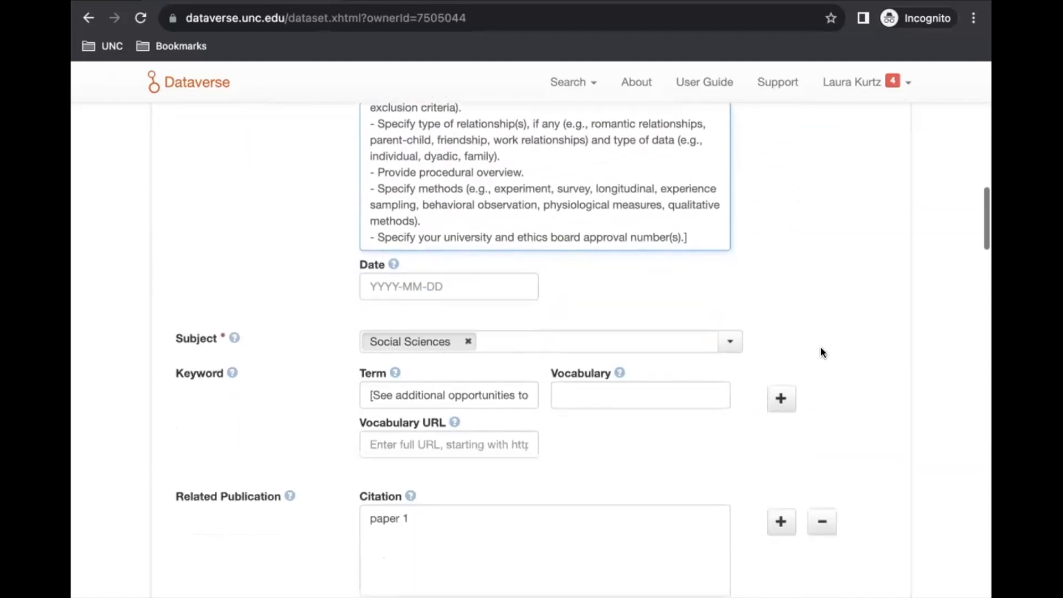
pyautogui.scroll(-15, 821, 350)
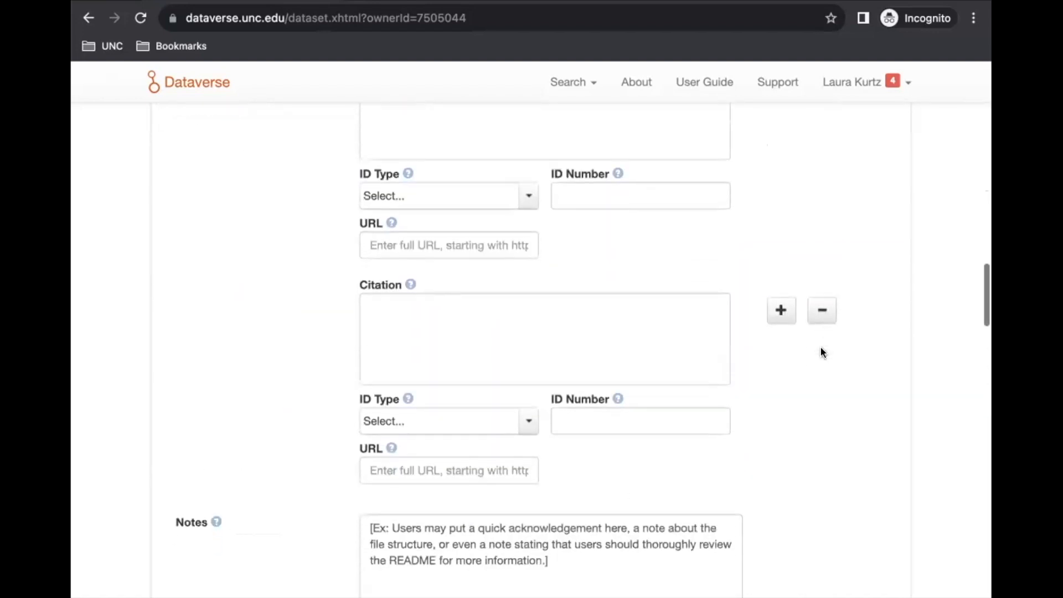
pyautogui.scroll(-1, 821, 351)
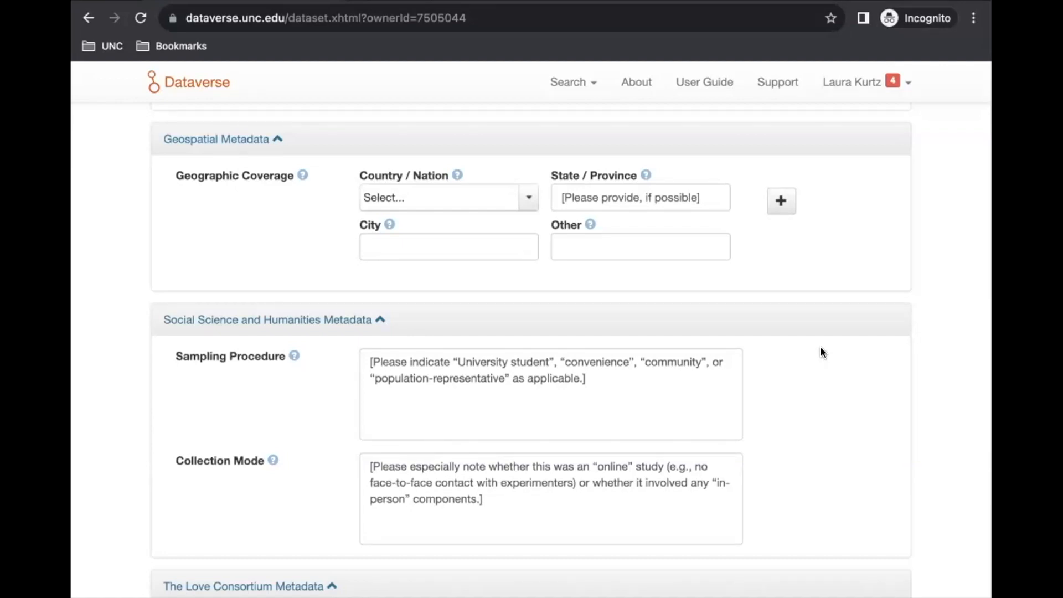
pyautogui.scroll(1, 822, 351)
pyautogui.scroll(-1, 836, 342)
pyautogui.scroll(-5, 838, 335)
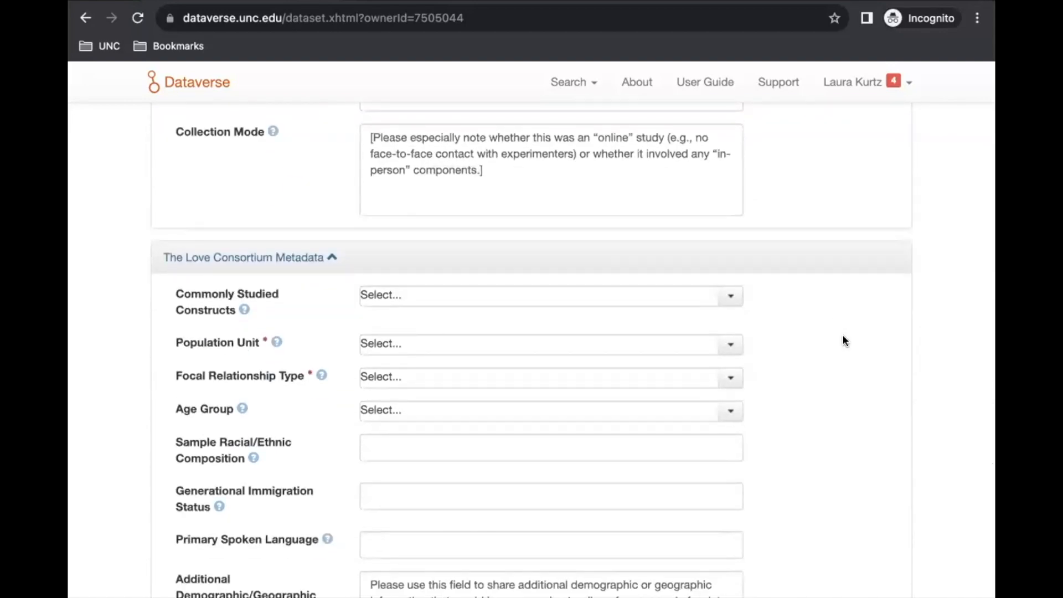
pyautogui.scroll(-2, 843, 335)
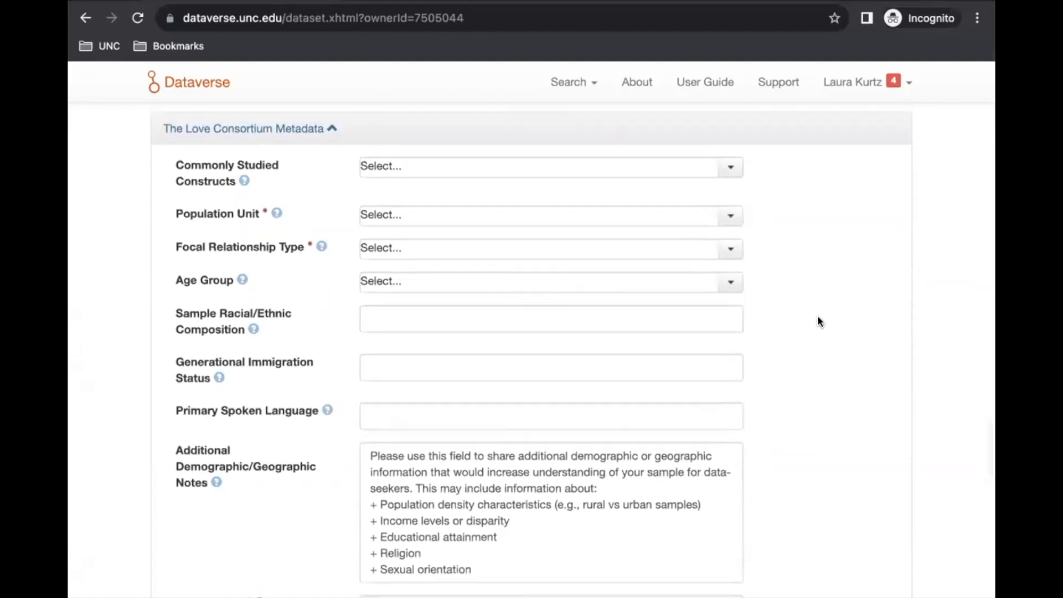
# Check the options for commonly studied constructs, population unit and focal relationship type, plus the racial/ethnic composition, immigration status and spoken language fields
pyautogui.click(729, 166)
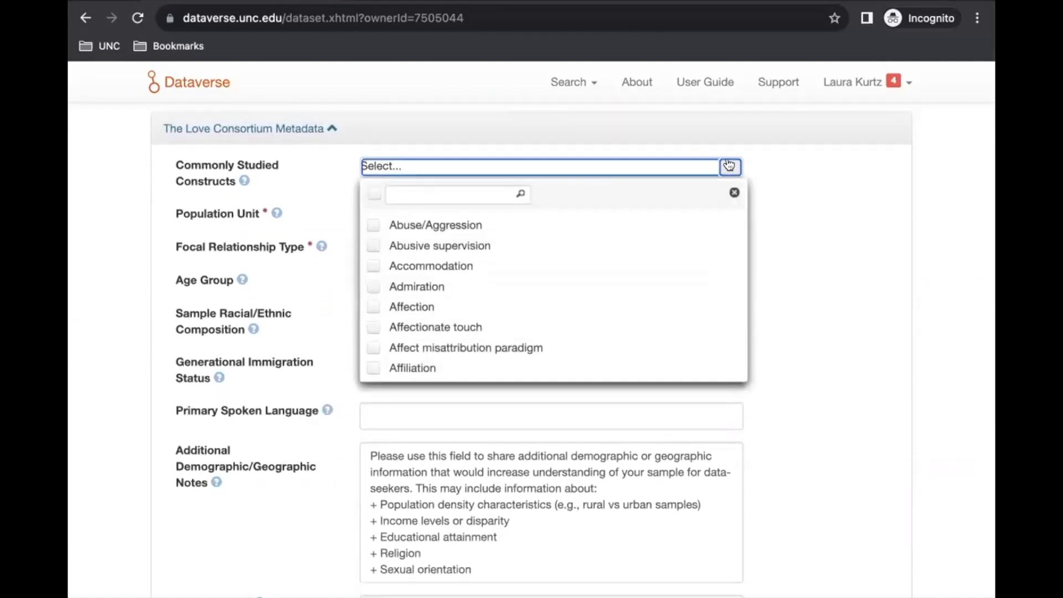
pyautogui.click(729, 166)
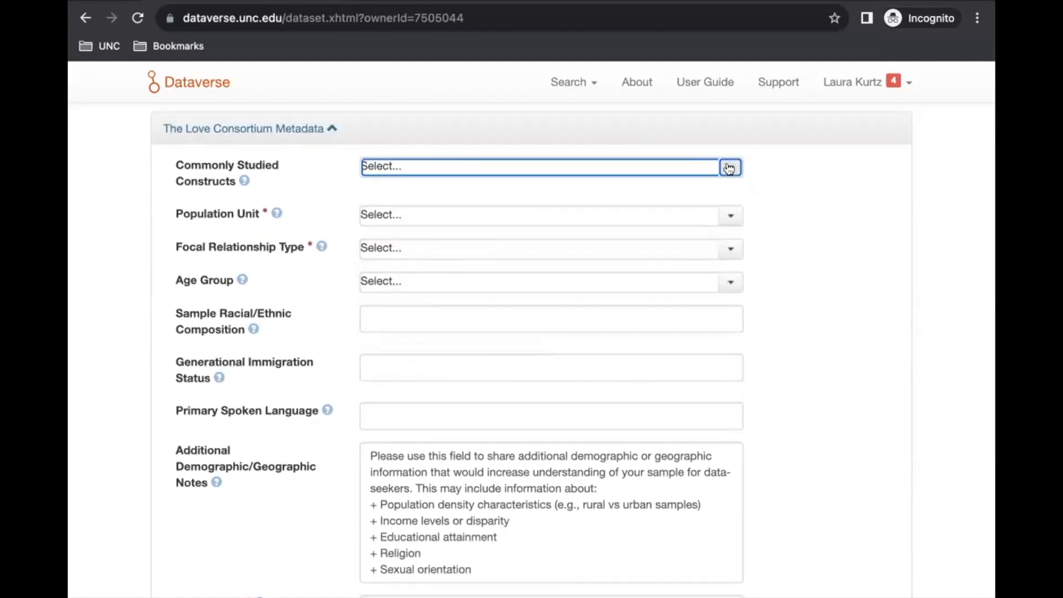
pyautogui.click(730, 217)
pyautogui.click(728, 219)
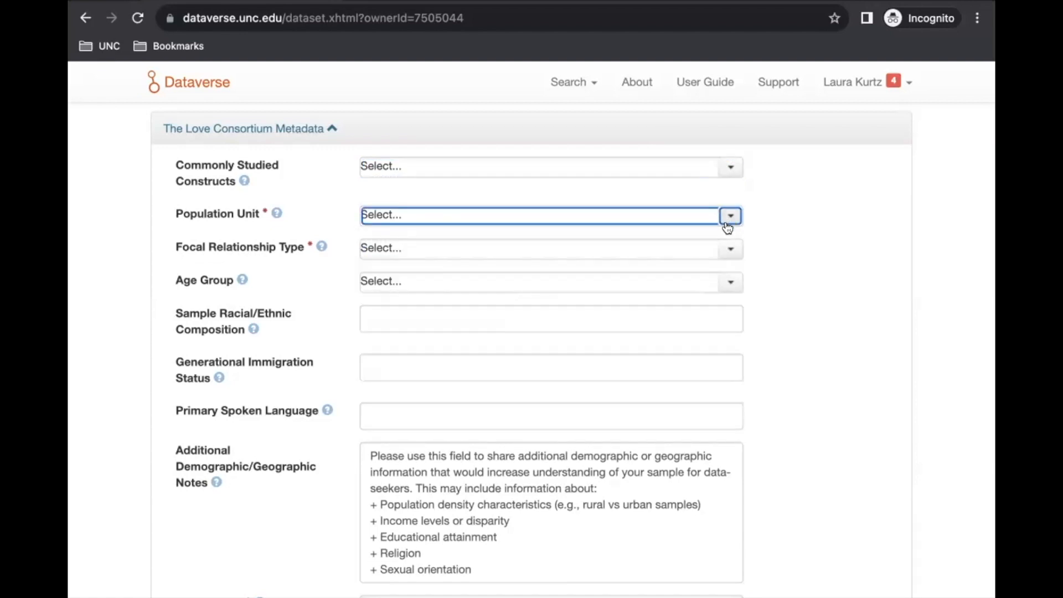
pyautogui.click(723, 251)
pyautogui.click(723, 250)
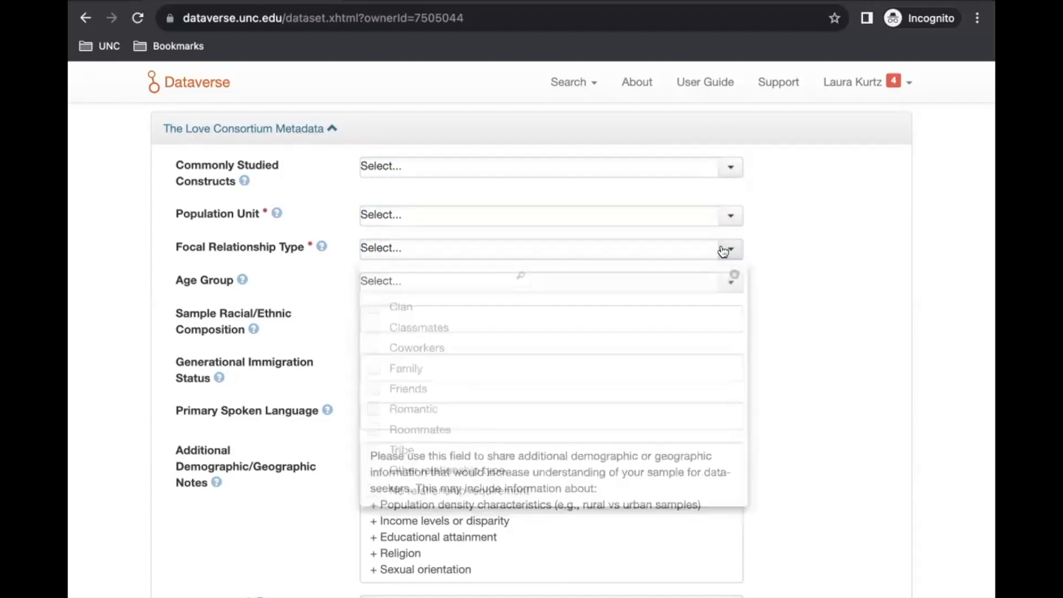
pyautogui.click(463, 314)
pyautogui.click(438, 363)
pyautogui.click(434, 413)
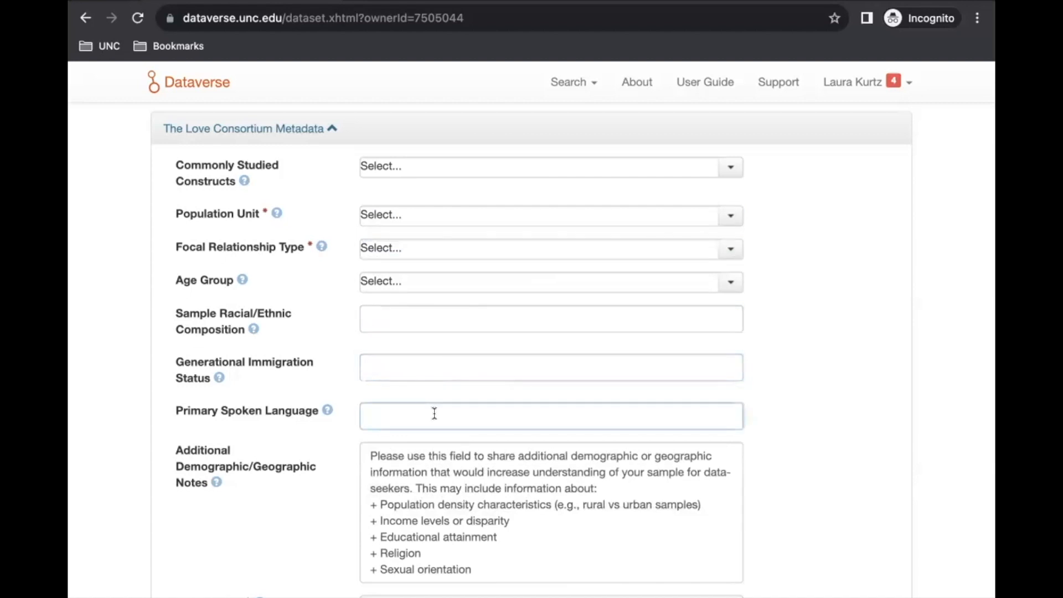
# Examine the remaining Love Consortium fields, from demographic notes, sample size and methodology through gratitude items and collaboration notes, down to file upload
pyautogui.scroll(-3, 434, 413)
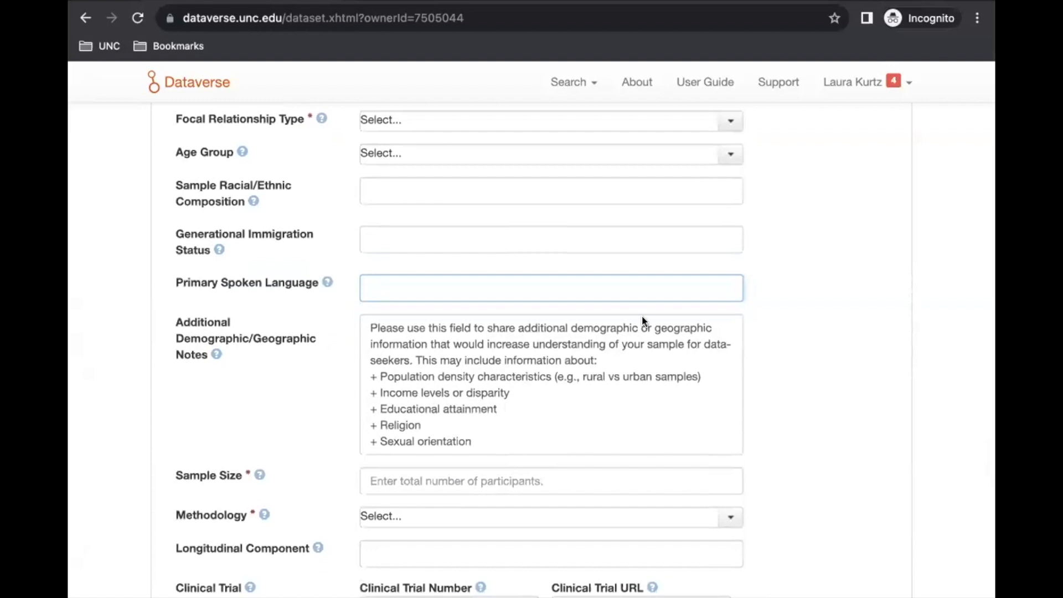
pyautogui.scroll(-2, 643, 321)
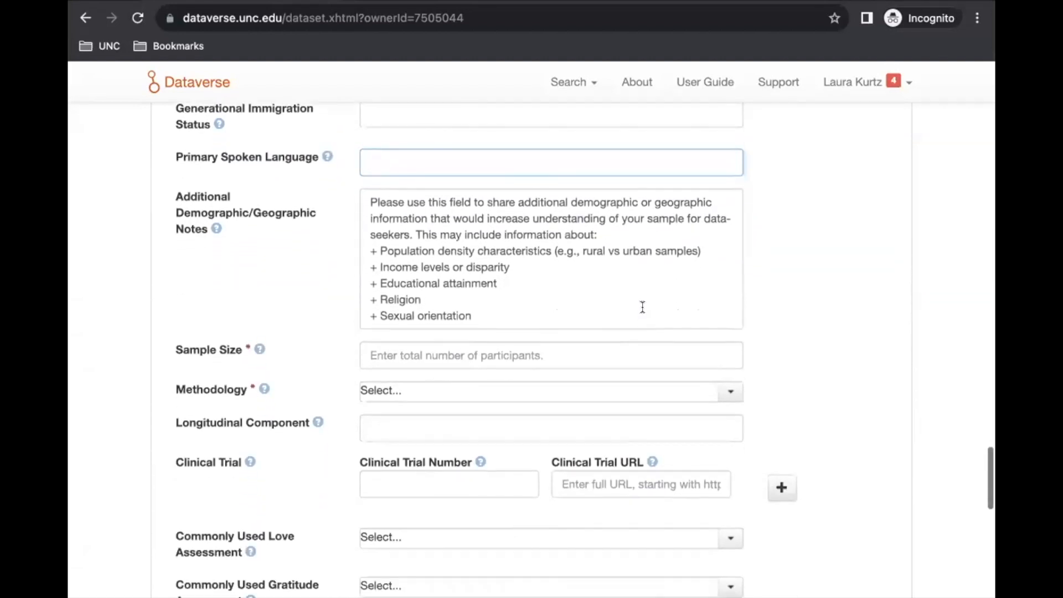
pyautogui.scroll(-2, 701, 276)
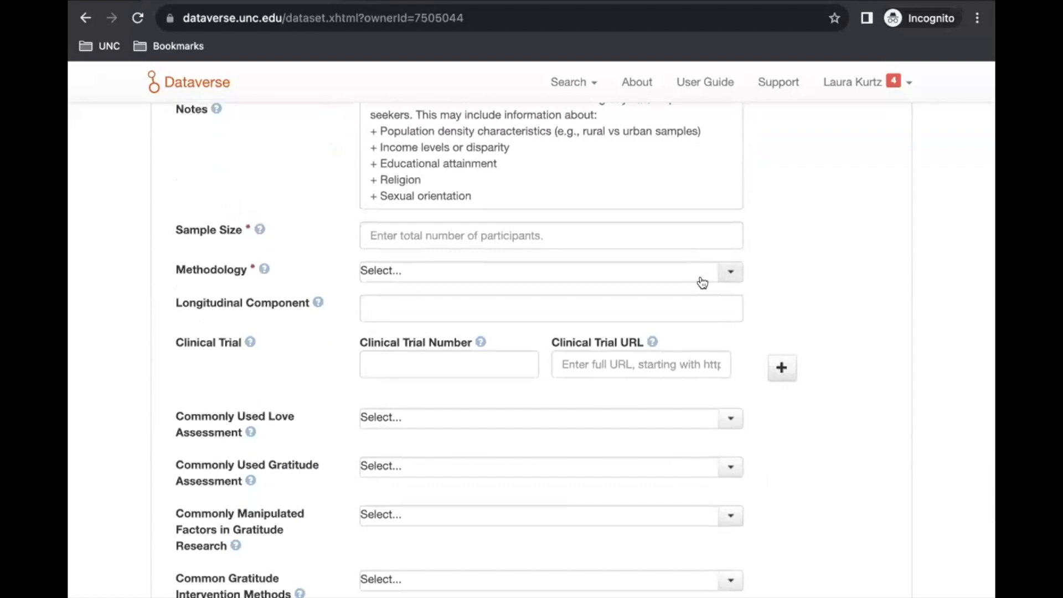
pyautogui.scroll(-3, 702, 283)
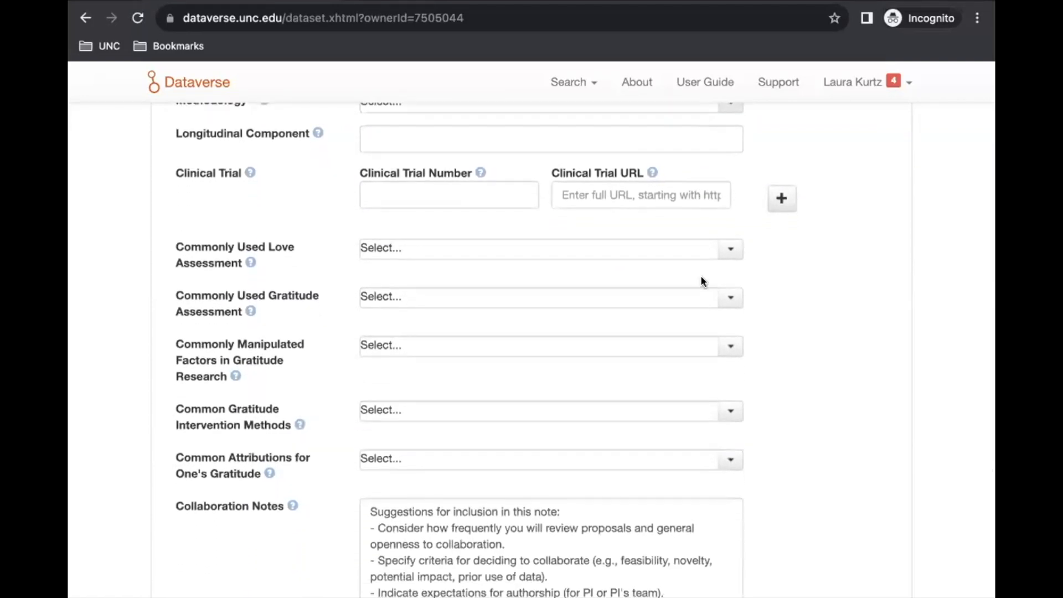
pyautogui.scroll(-1, 702, 282)
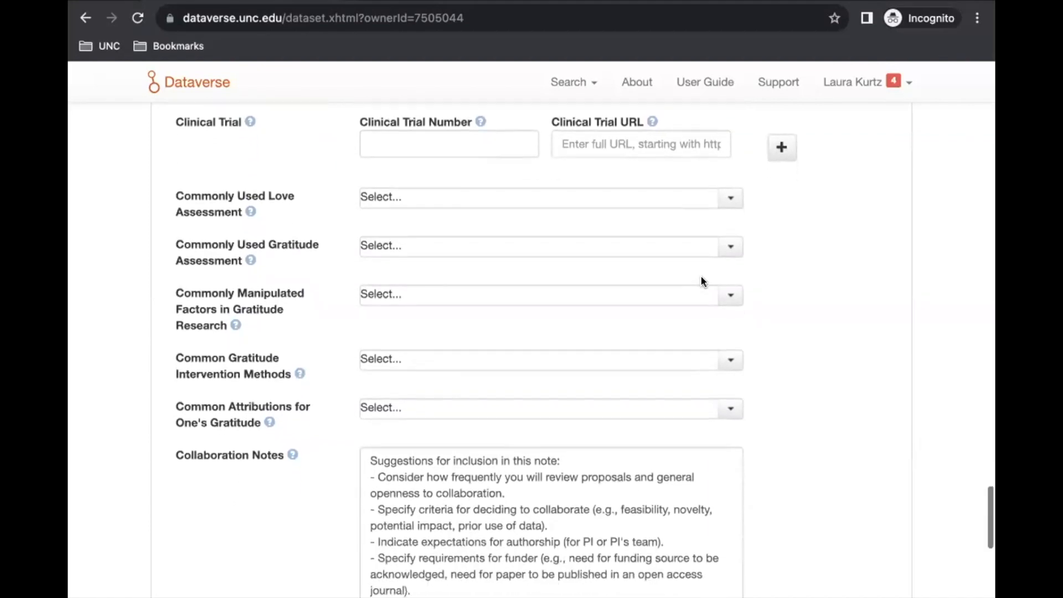
pyautogui.scroll(-2, 701, 281)
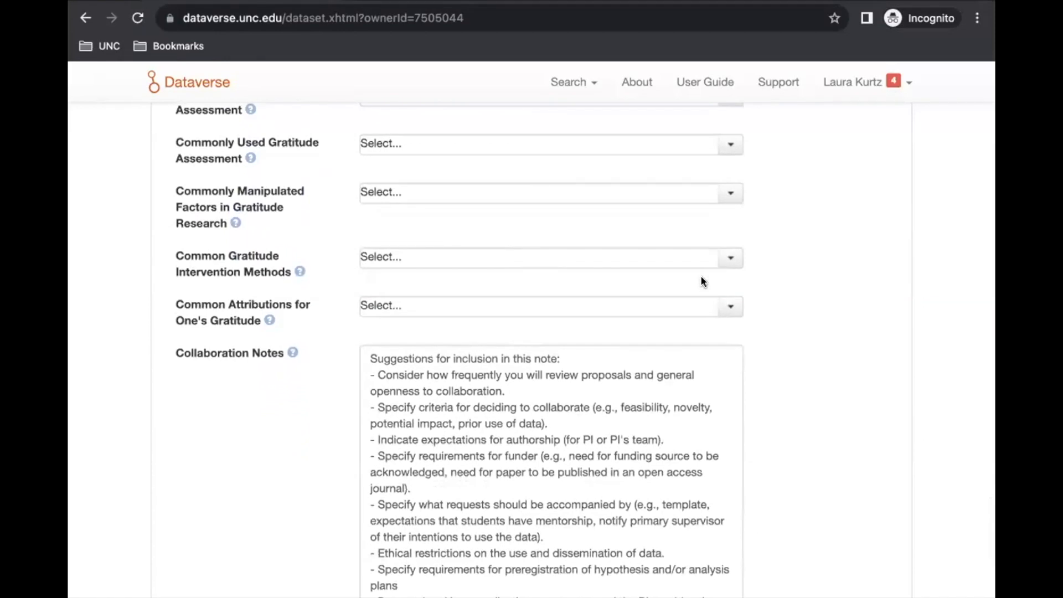
pyautogui.scroll(-1, 701, 281)
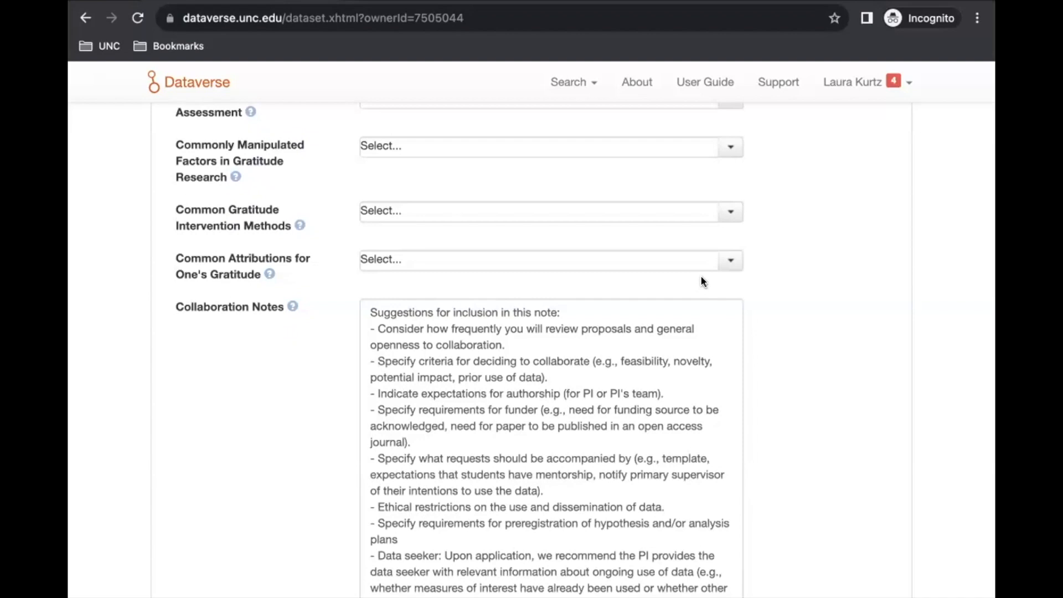
pyautogui.scroll(-1, 701, 280)
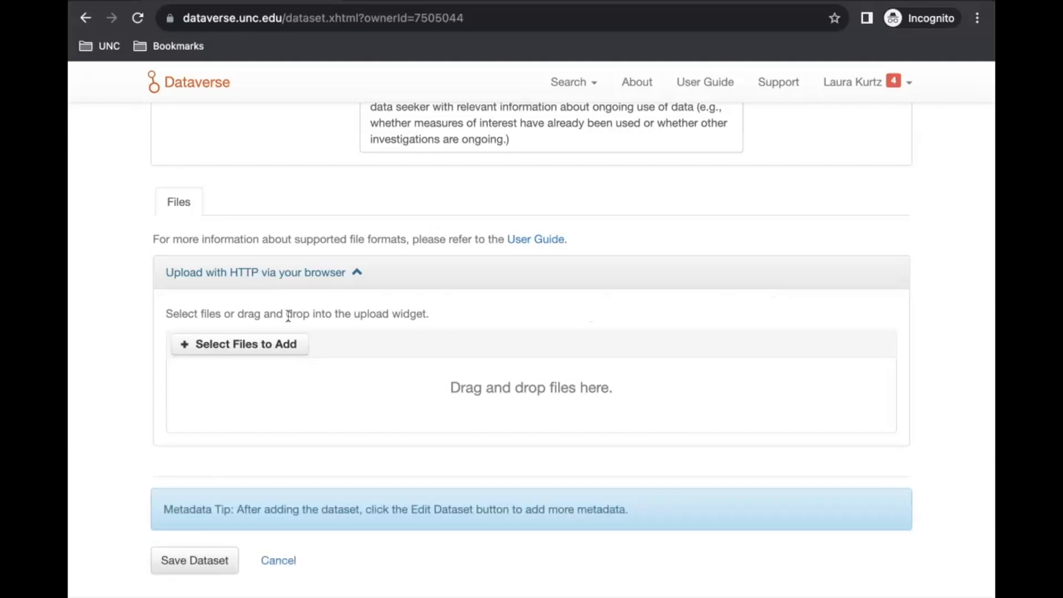
# Upload Sample file upload.pdf to the dataset and open its file name and description for editing
pyautogui.click(236, 343)
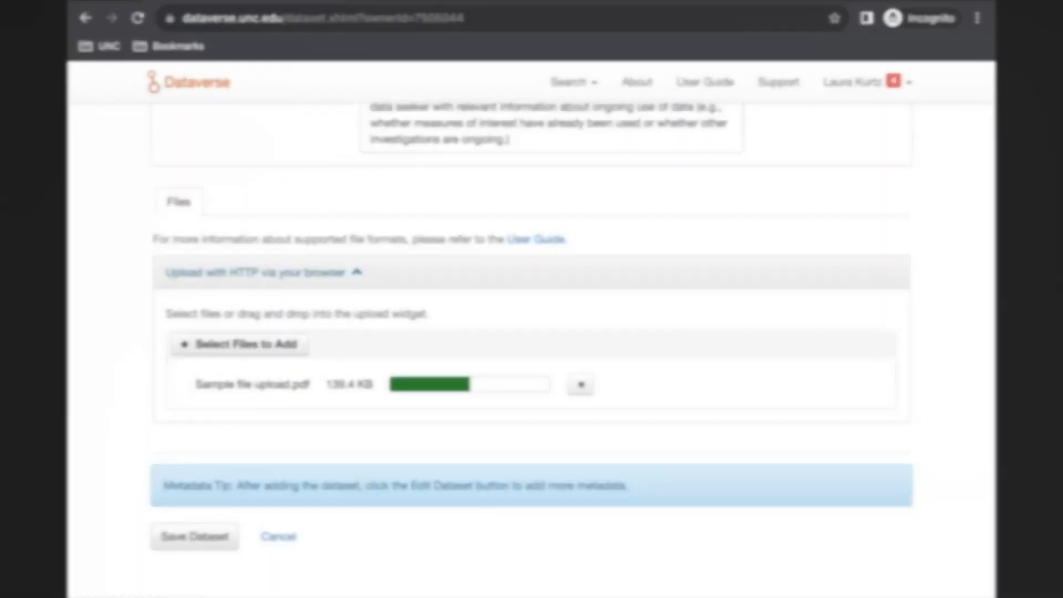
pyautogui.scroll(-4, 407, 316)
pyautogui.click(409, 317)
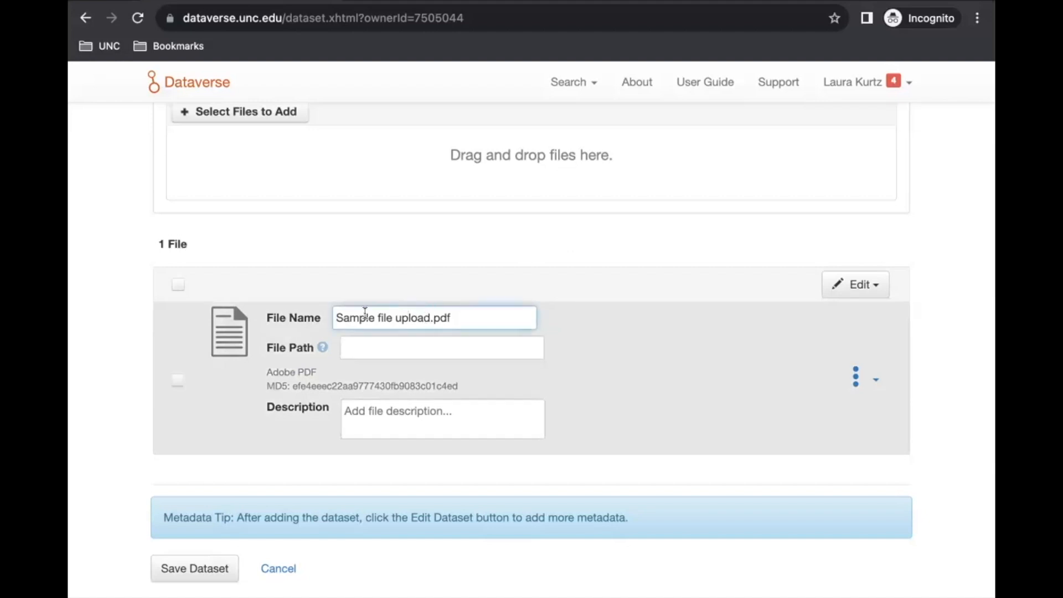
pyautogui.click(382, 407)
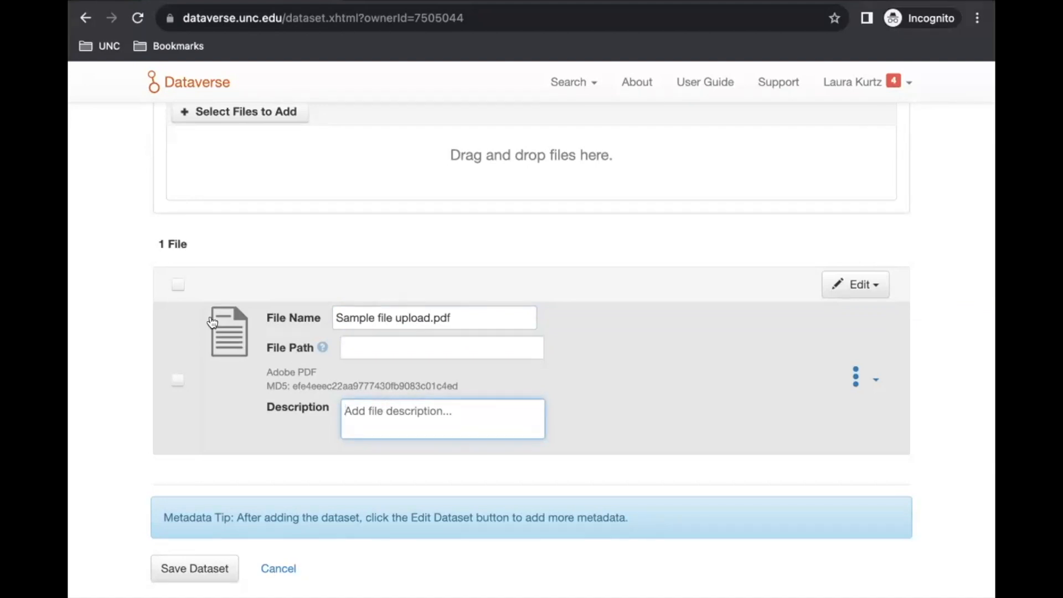
# Restrict the uploaded PDF file with access requests enabled, leaving the terms of access blank
pyautogui.click(178, 382)
pyautogui.click(846, 285)
pyautogui.click(797, 336)
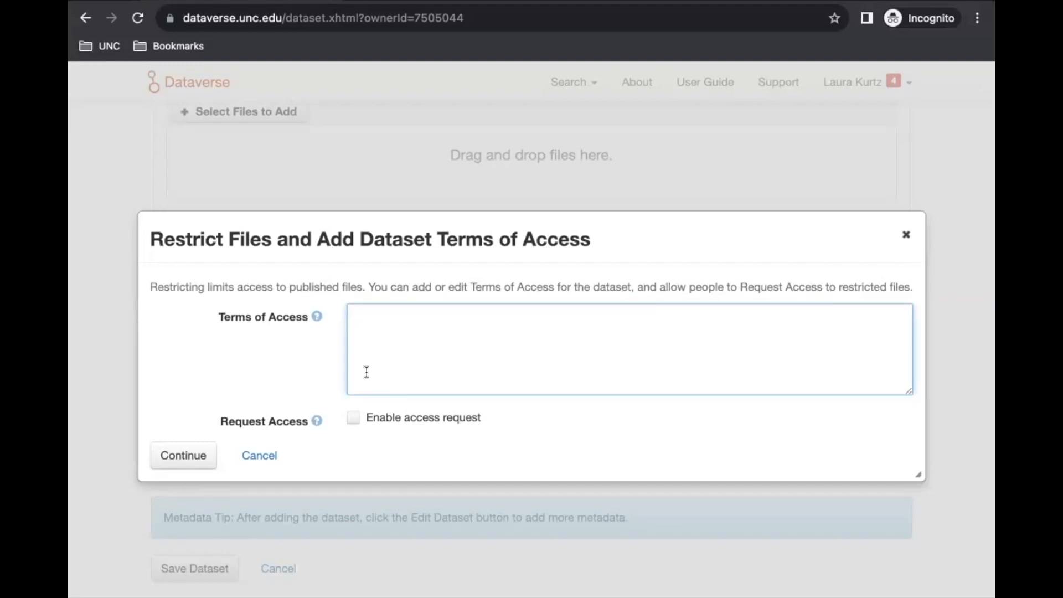
pyautogui.click(354, 421)
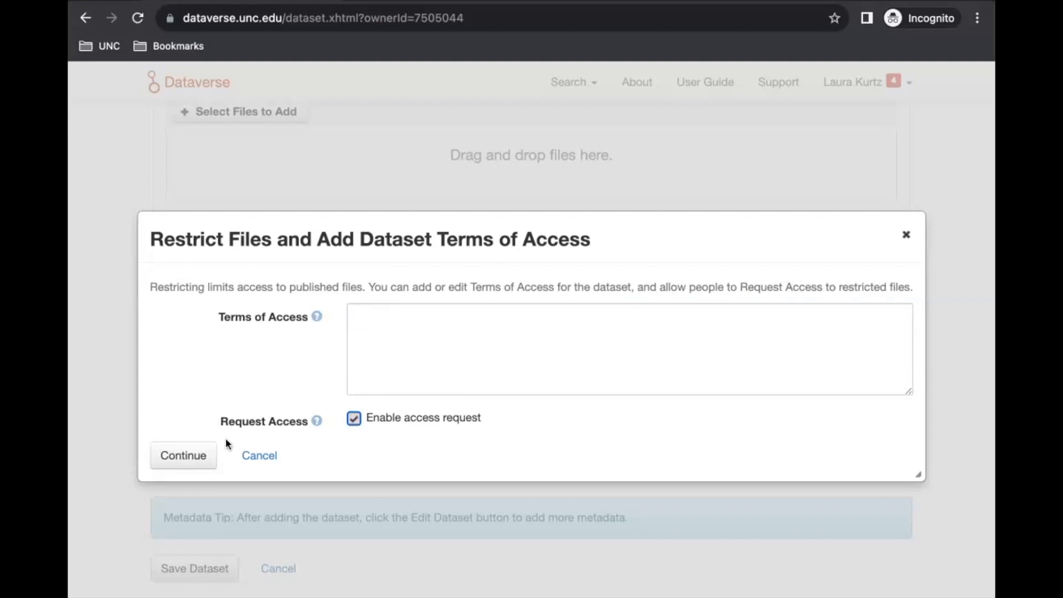
pyautogui.click(188, 457)
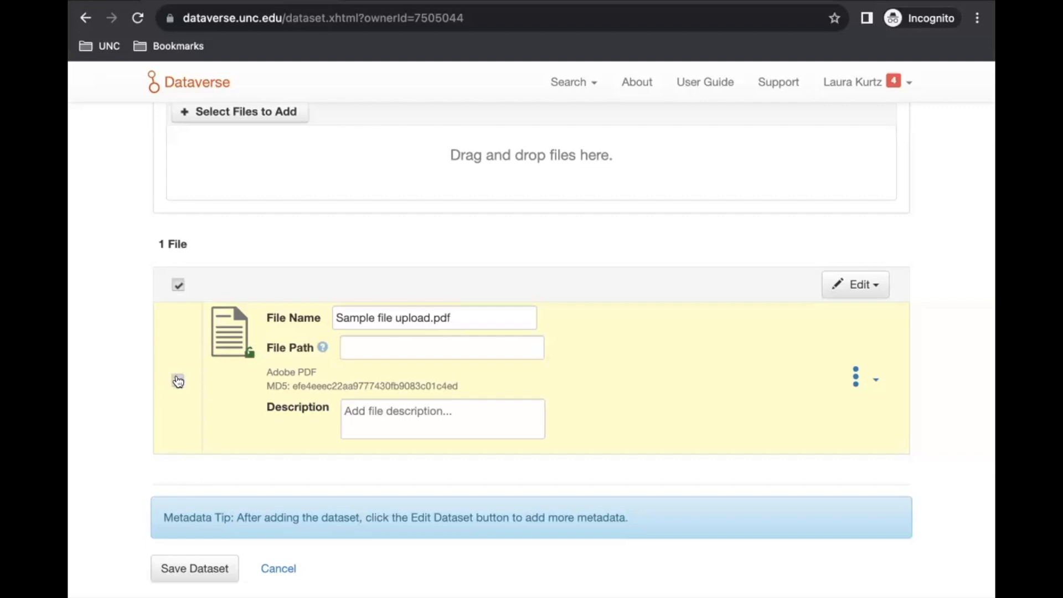
# Remove the access restriction from the uploaded PDF file and save the dataset
pyautogui.click(858, 288)
pyautogui.click(806, 359)
pyautogui.click(205, 571)
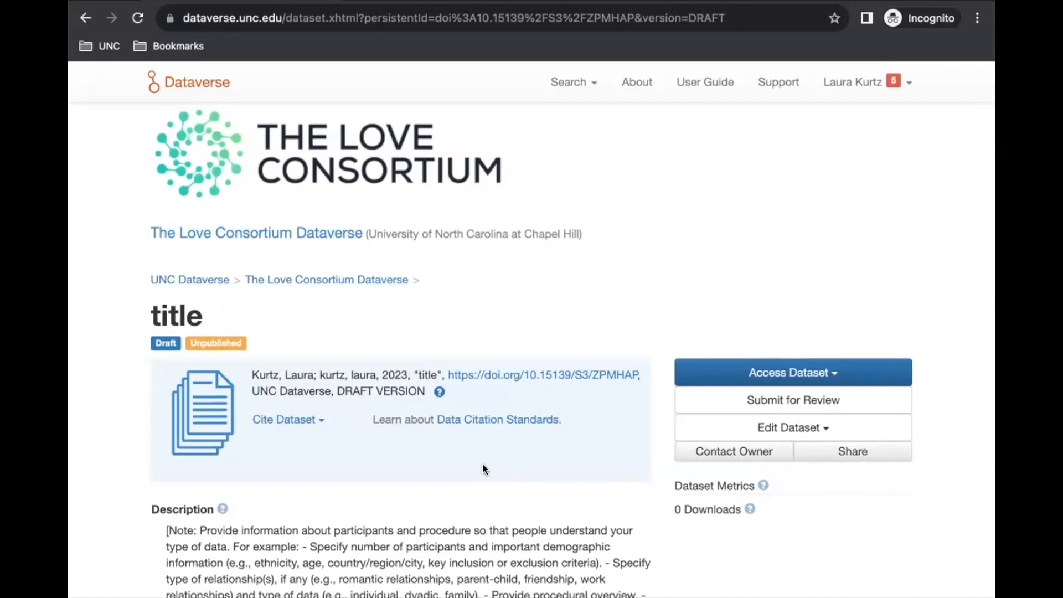
# Review the saved draft's file listing, citation metadata and geospatial metadata
pyautogui.scroll(-6, 483, 469)
pyautogui.scroll(-3, 483, 463)
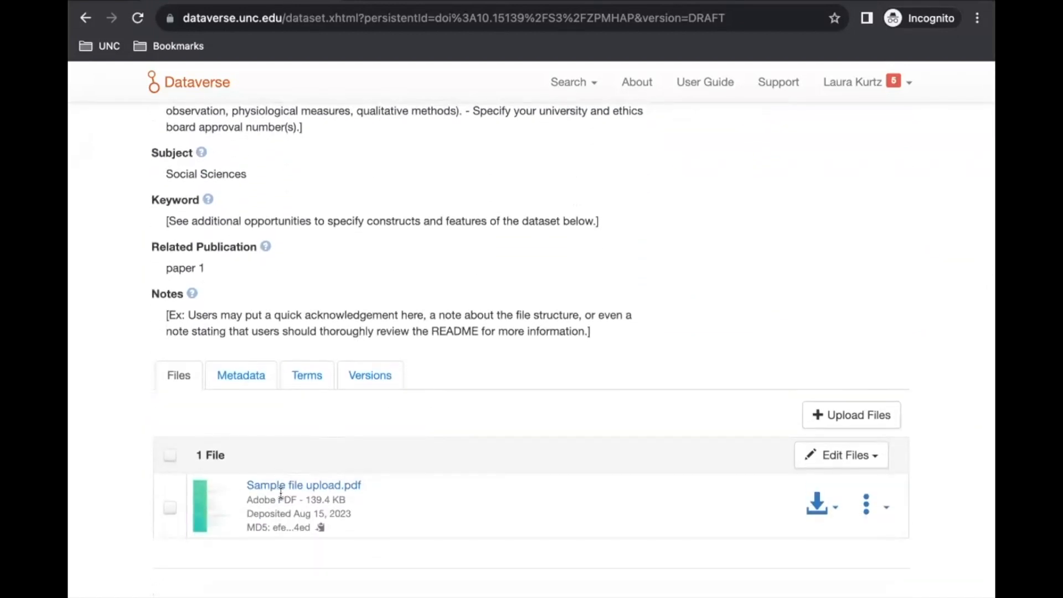
pyautogui.click(240, 366)
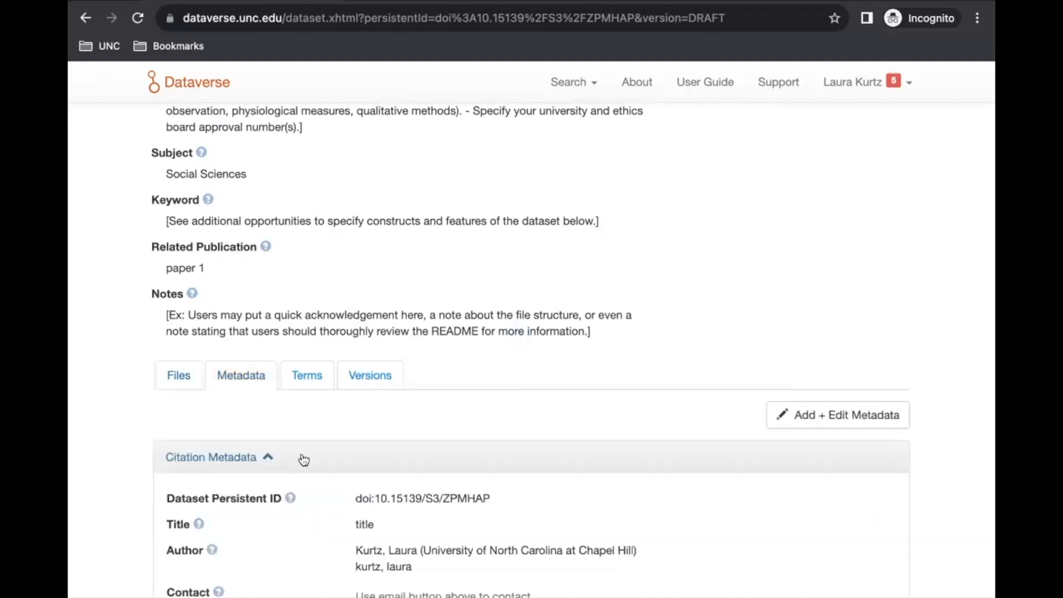
pyautogui.scroll(-7, 301, 458)
pyautogui.scroll(-5, 301, 458)
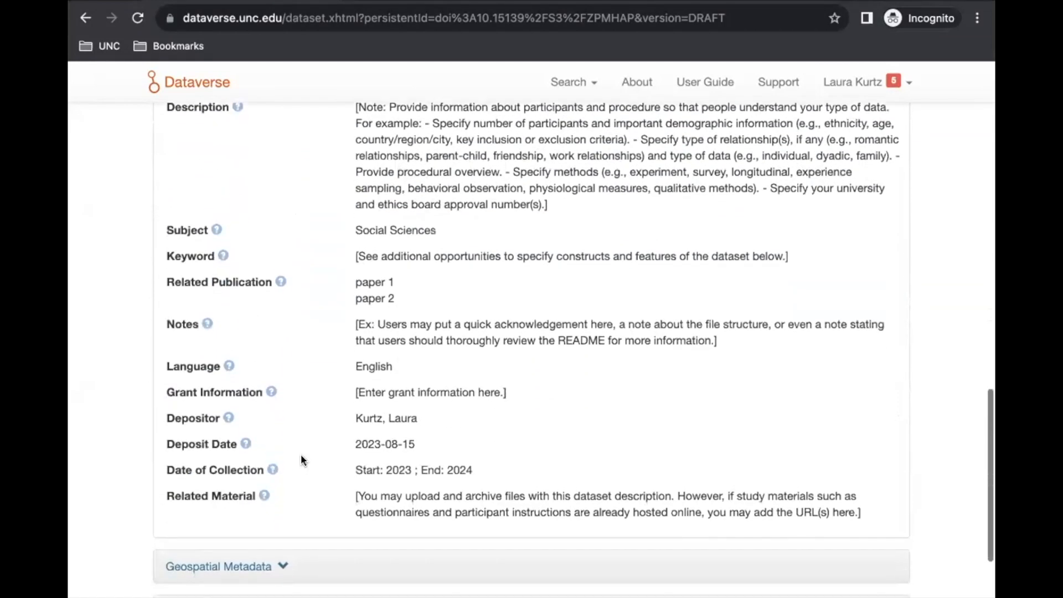
pyautogui.click(281, 432)
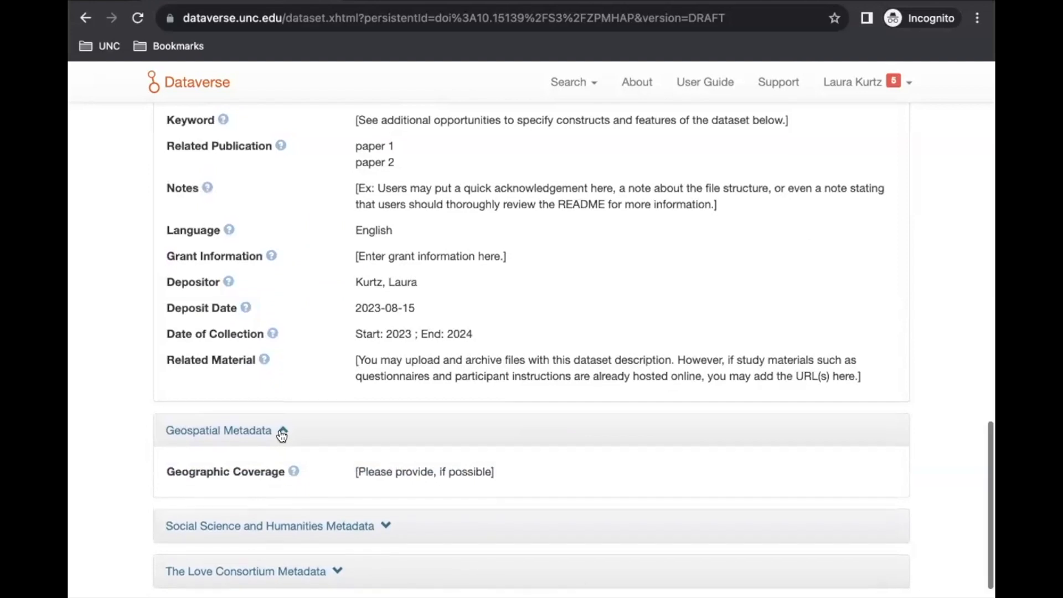
# Expand and review the saved draft's Social Science and Humanities metadata and The Love Consortium metadata
pyautogui.scroll(-2, 287, 427)
pyautogui.click(351, 392)
pyautogui.scroll(-2, 332, 443)
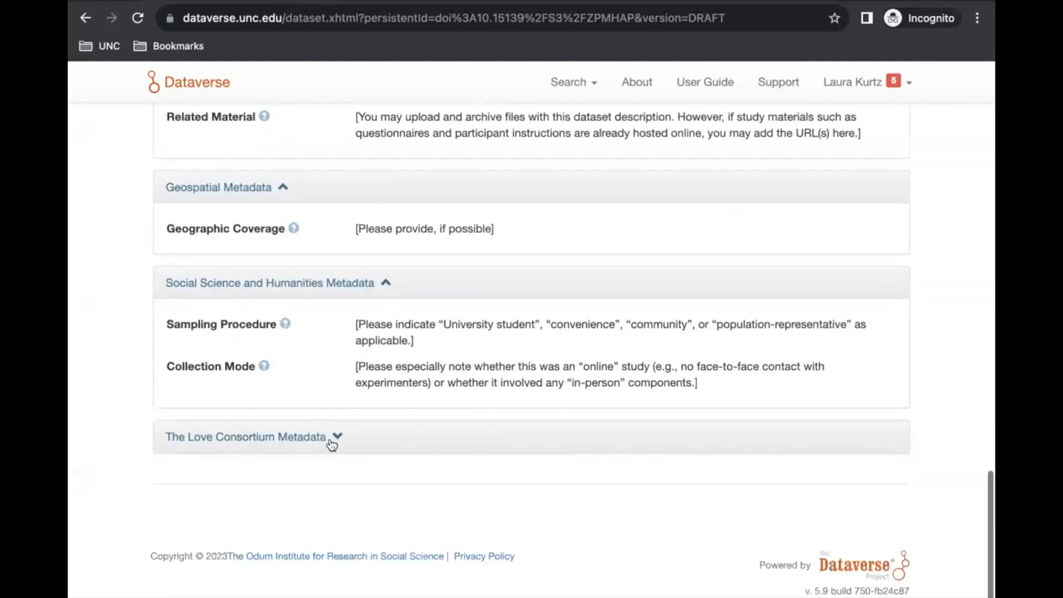
pyautogui.click(334, 439)
pyautogui.scroll(-4, 332, 446)
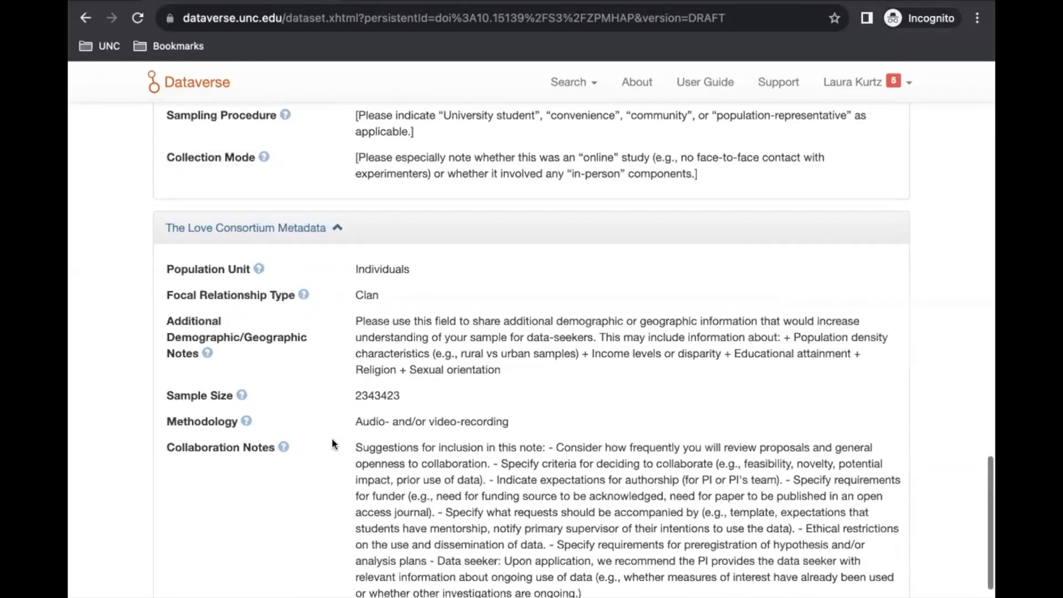
# Open the dataset's metadata for editing, look through its fields to the end of the form, and save it
pyautogui.scroll(15, 331, 437)
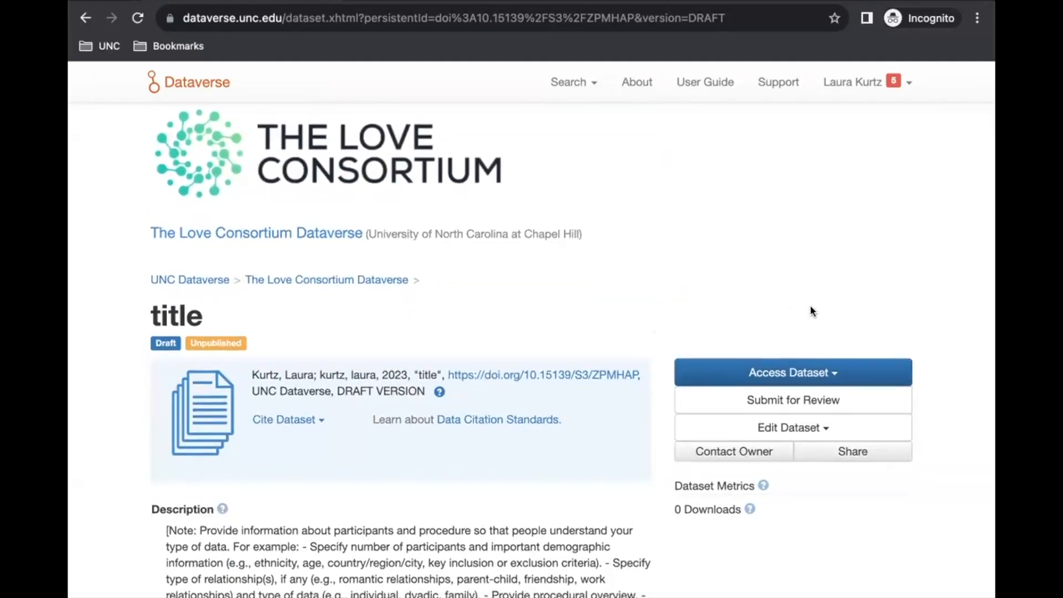
pyautogui.click(811, 432)
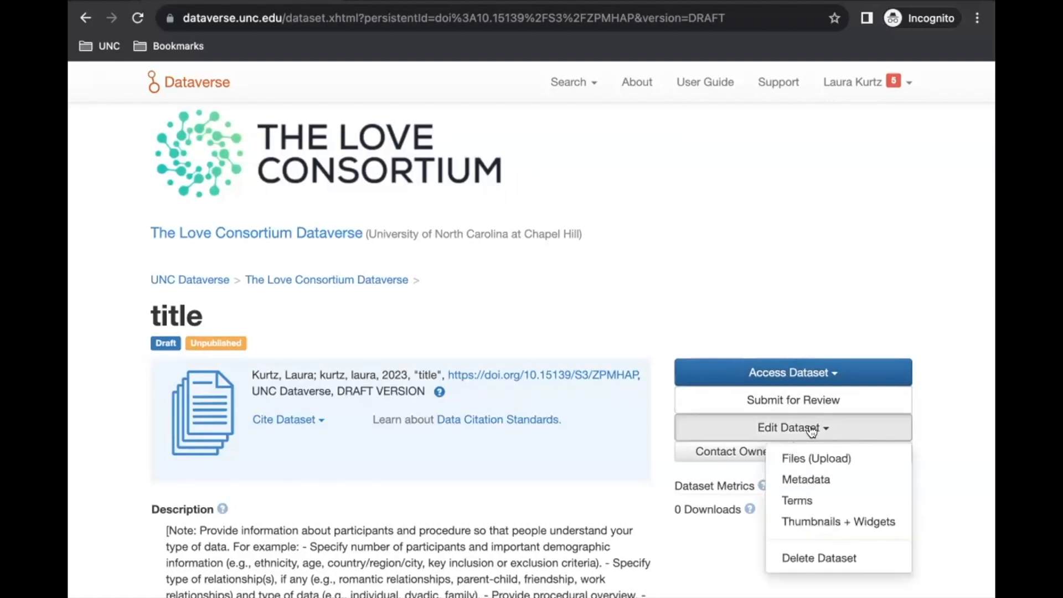
pyautogui.click(799, 481)
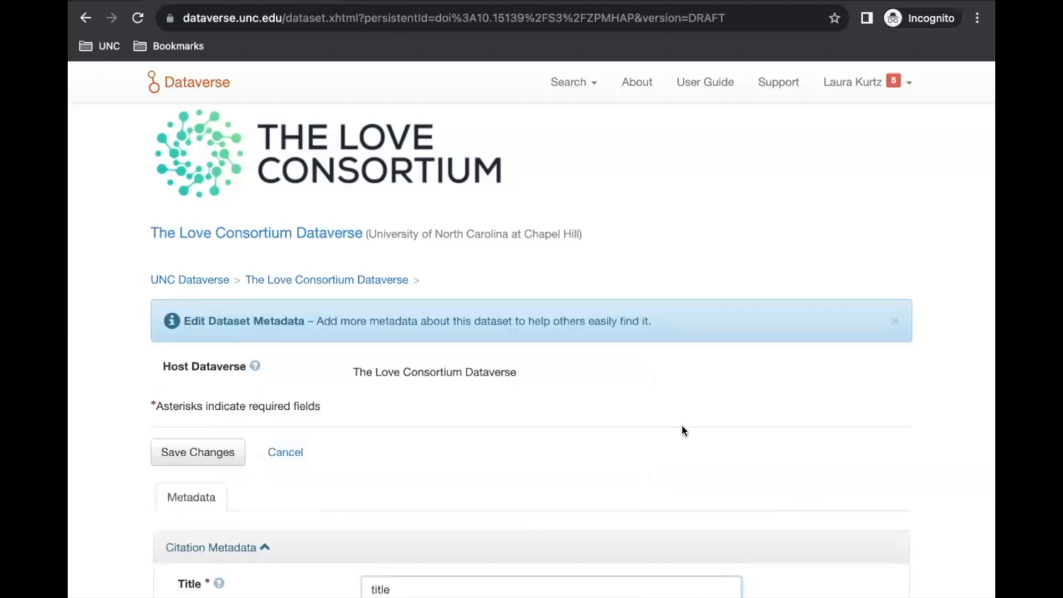
pyautogui.scroll(-3, 682, 424)
pyautogui.scroll(-20, 682, 424)
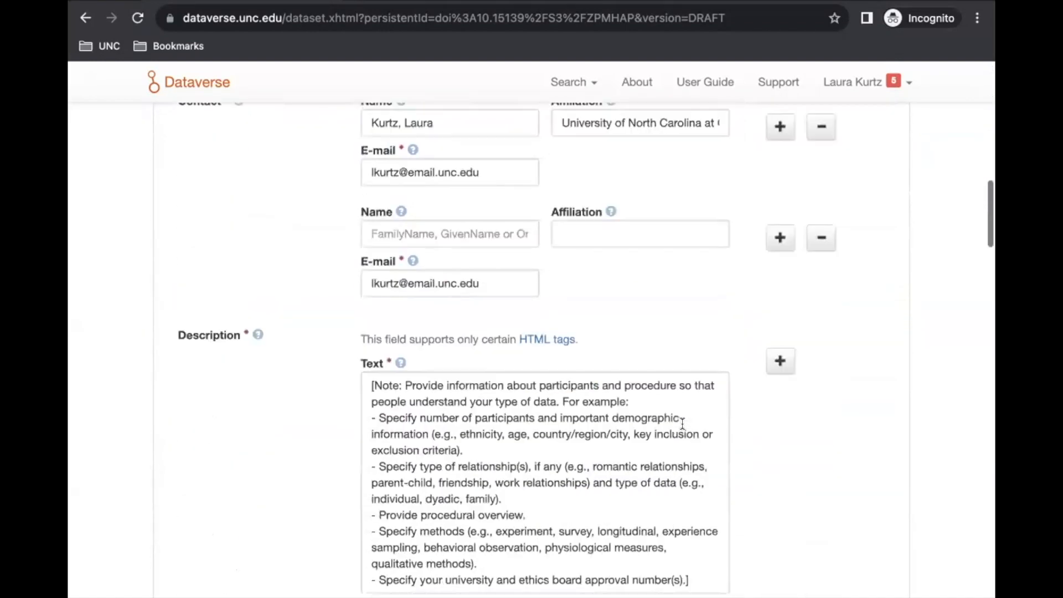
pyautogui.scroll(-20, 682, 424)
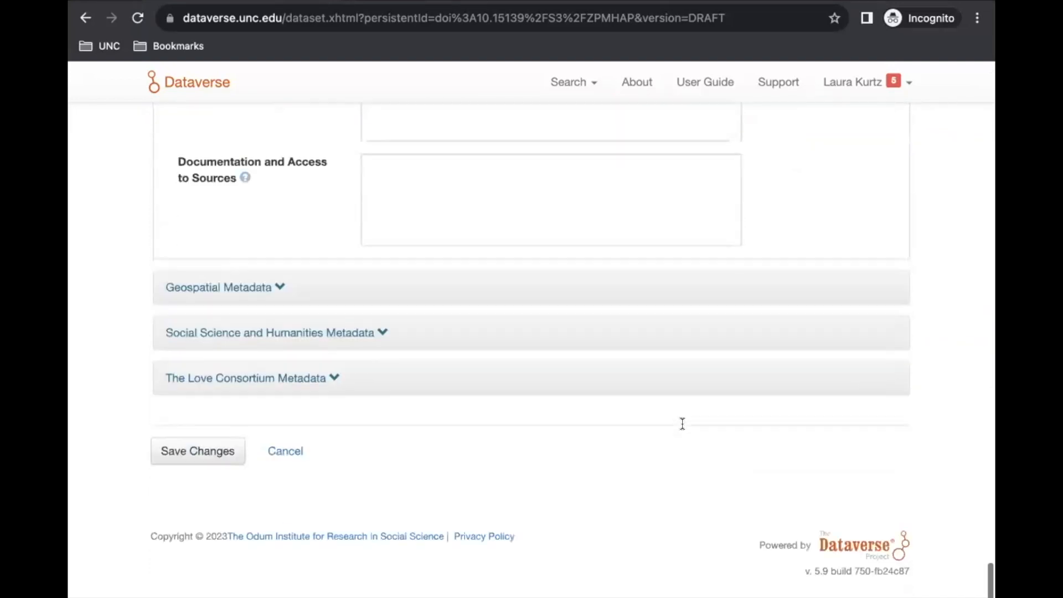
pyautogui.click(231, 466)
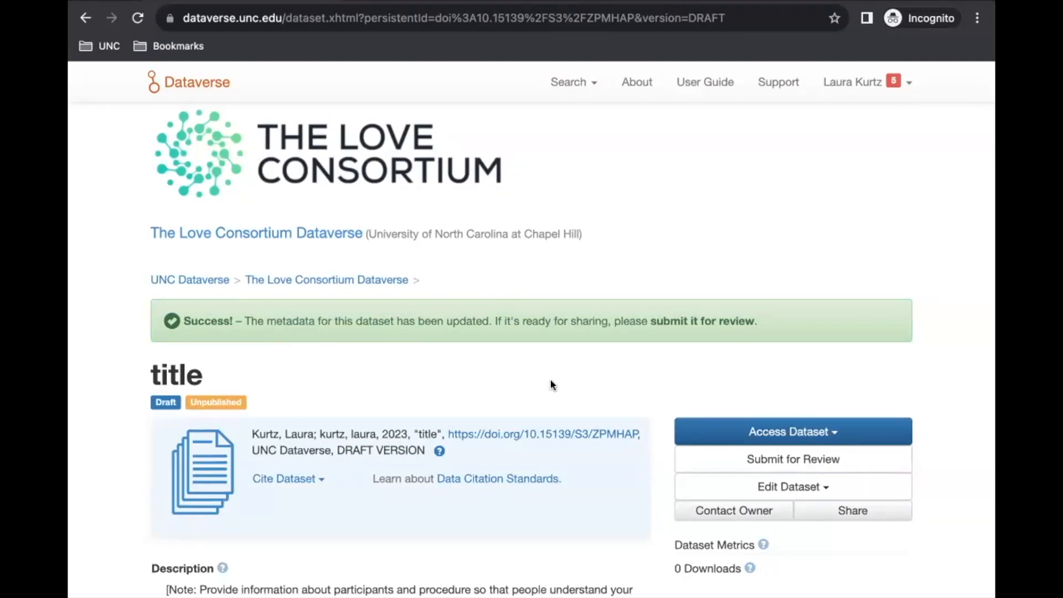
# Look through the dataset's editable terms of use, restricted file access terms and guestbook options, and save the terms
pyautogui.click(799, 487)
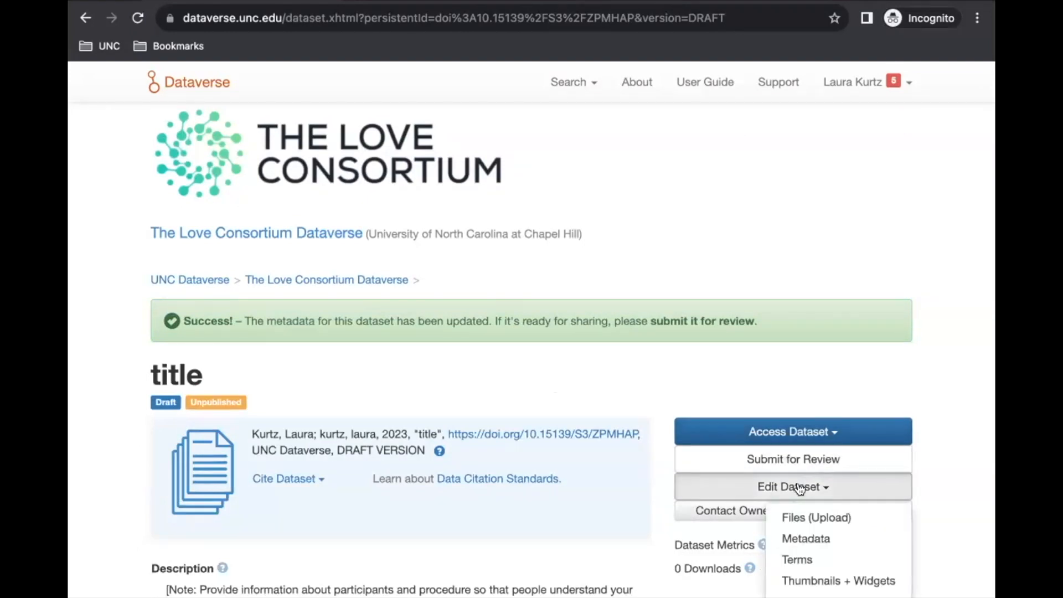
pyautogui.click(796, 558)
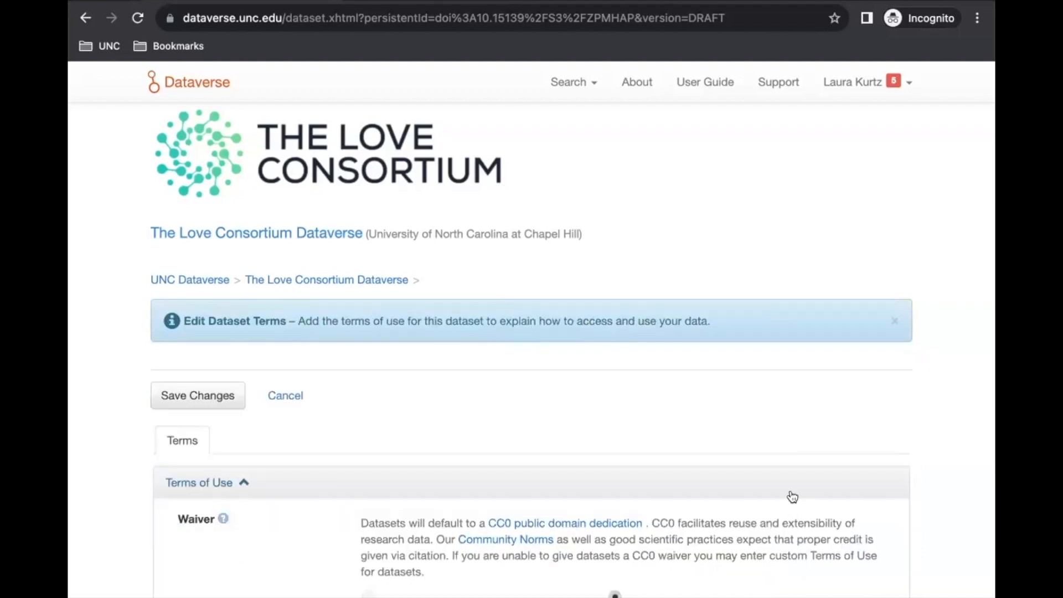
pyautogui.scroll(-7, 792, 497)
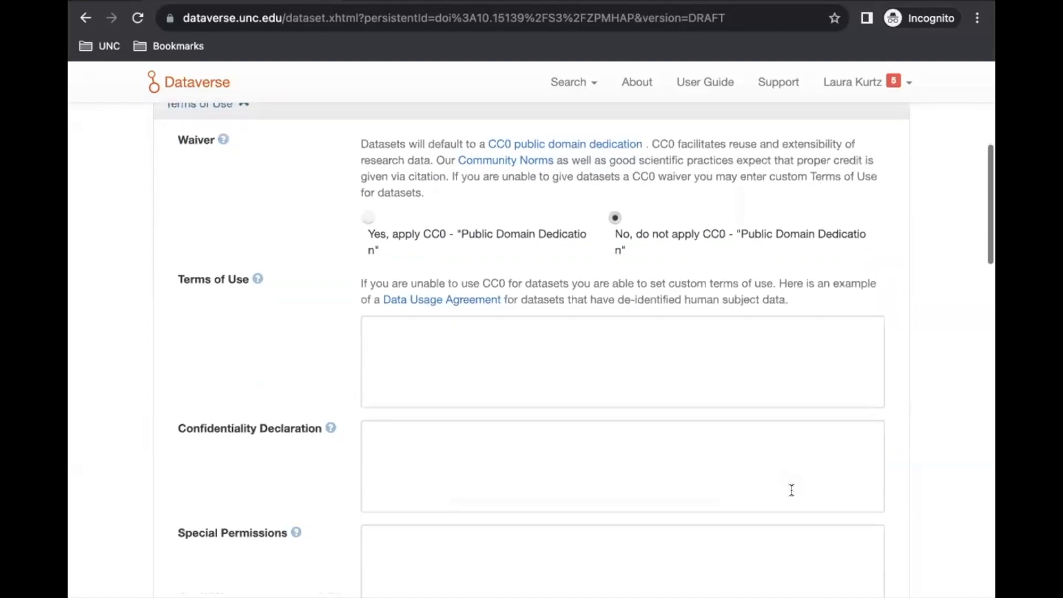
pyautogui.scroll(-2, 792, 490)
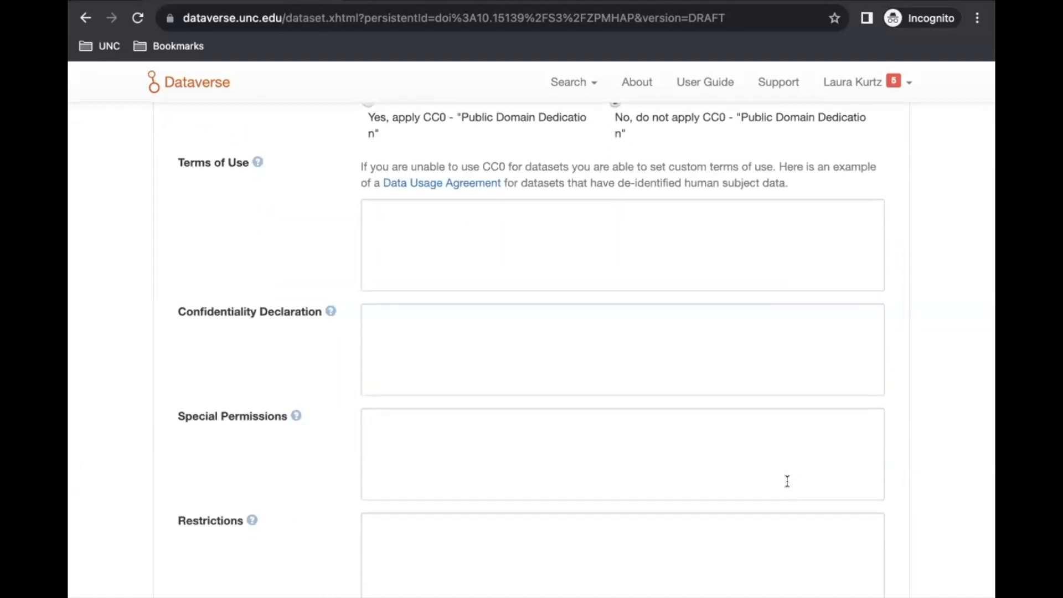
pyautogui.scroll(-3, 679, 219)
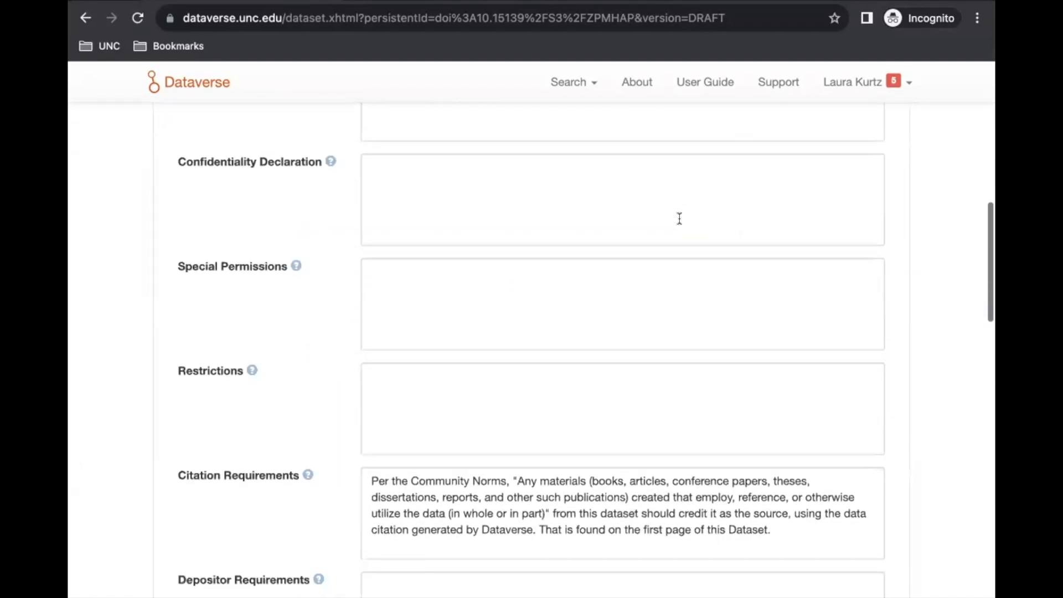
pyautogui.scroll(-2, 680, 218)
pyautogui.scroll(-4, 679, 218)
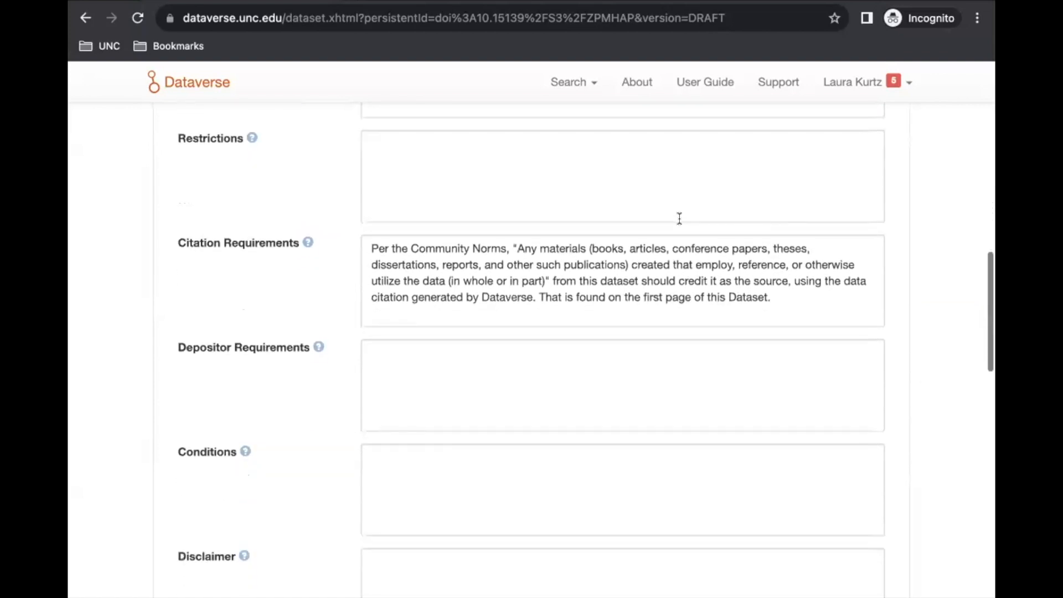
pyautogui.scroll(-2, 679, 218)
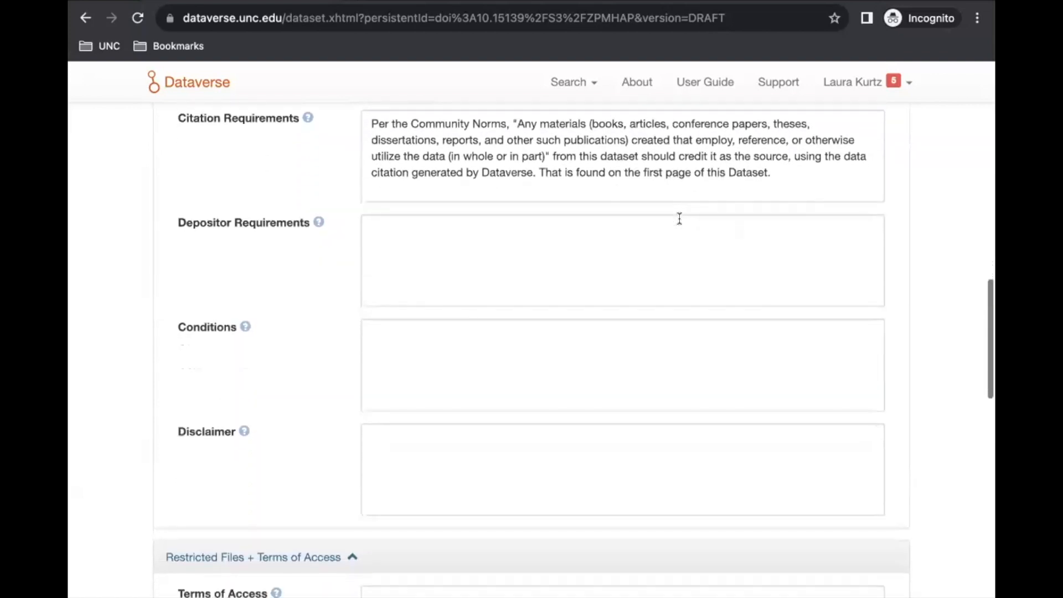
pyautogui.scroll(-4, 680, 218)
pyautogui.scroll(-3, 680, 219)
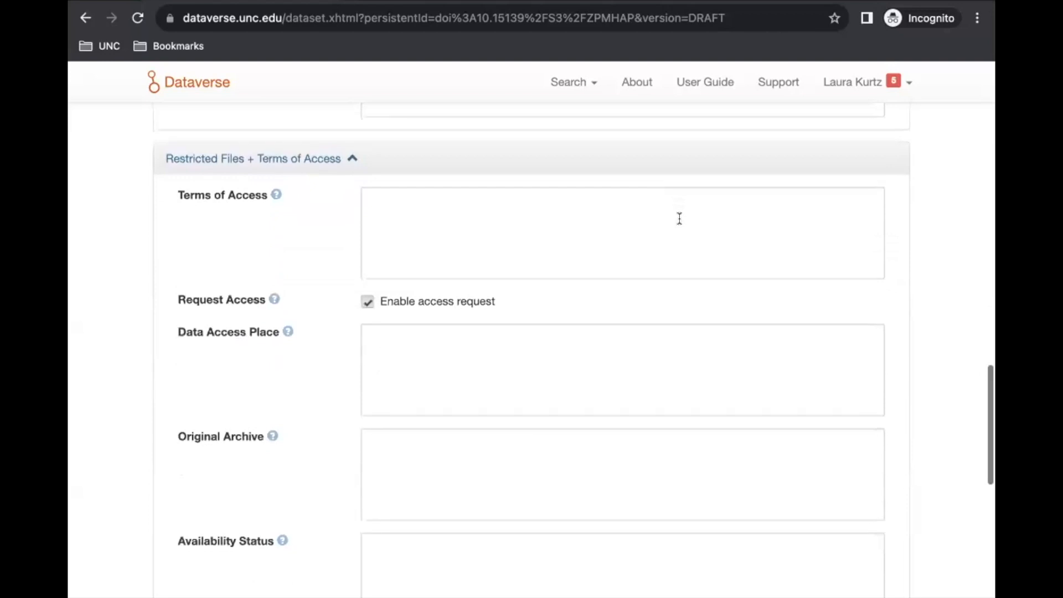
pyautogui.scroll(-4, 680, 218)
pyautogui.scroll(-8, 679, 219)
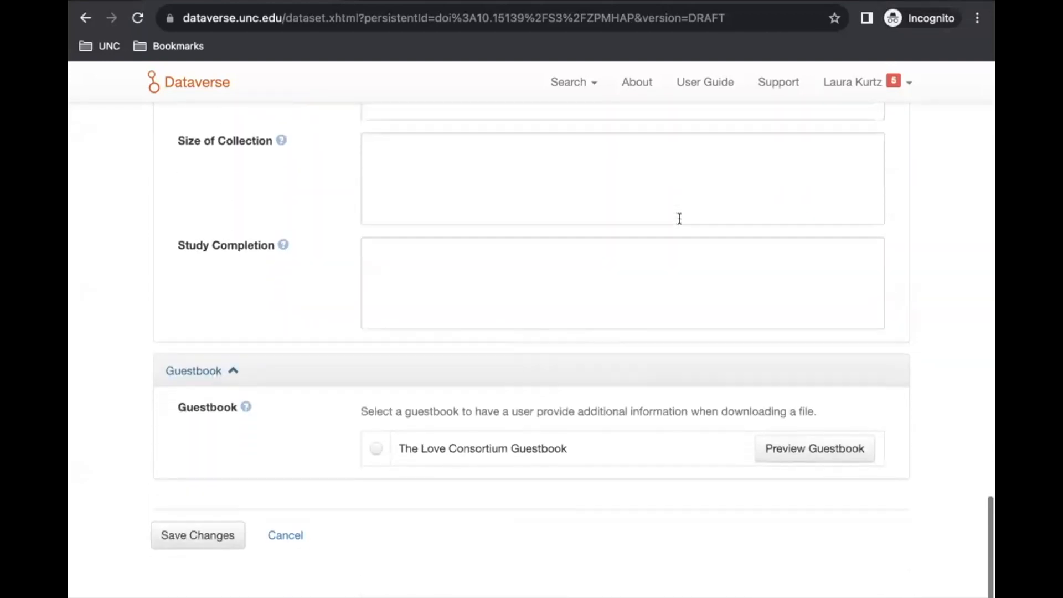
pyautogui.click(191, 471)
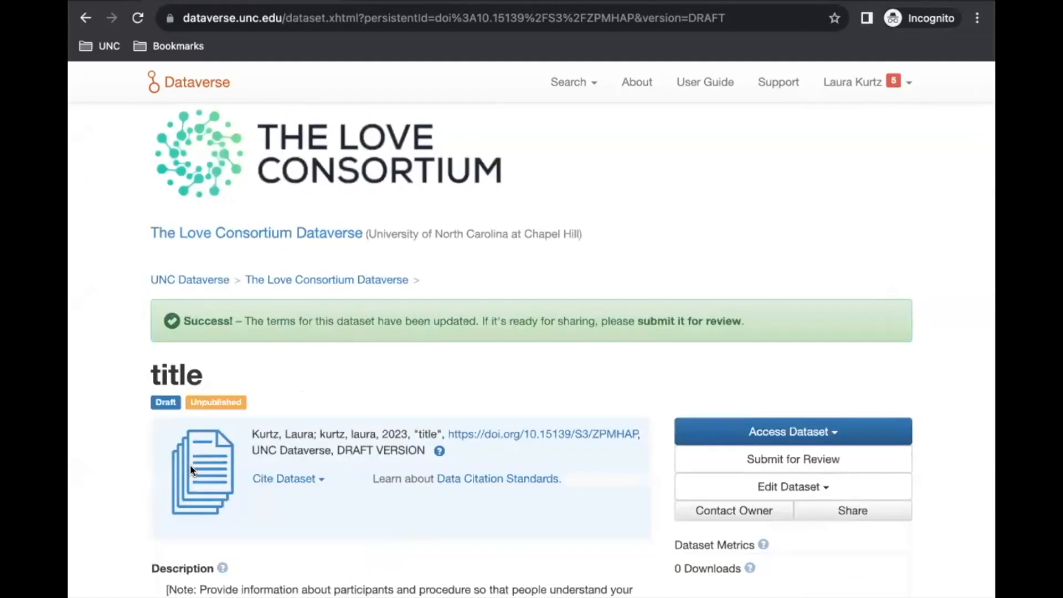